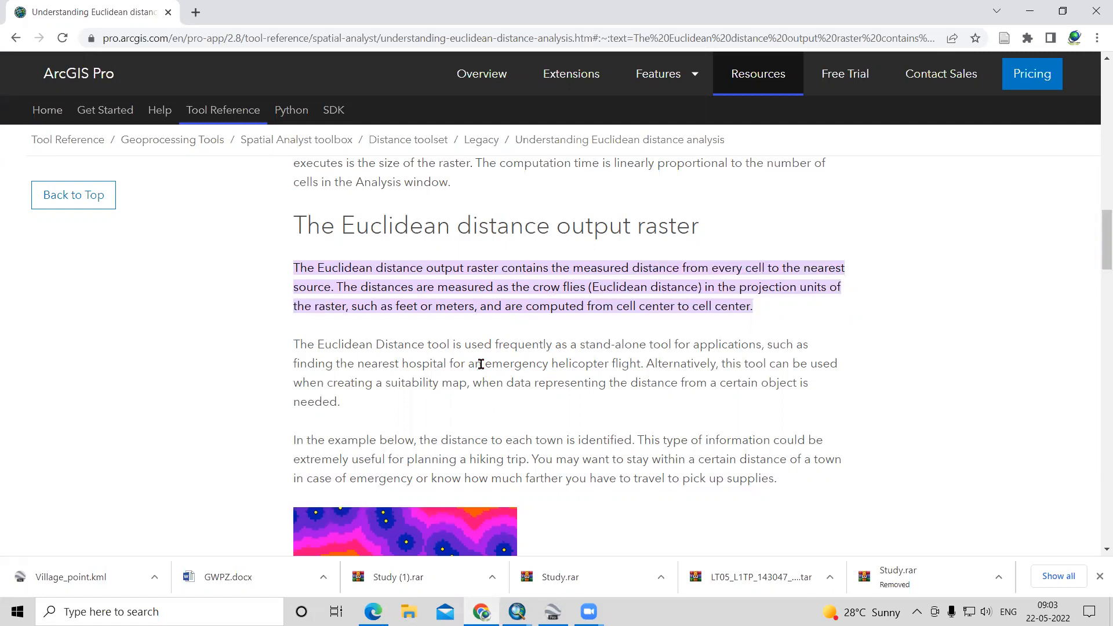
# Step: Examine the documentation's definition of the Euclidean distance output raster, its projection units and its example applications
pyautogui.moveTo(589, 286); pyautogui.dragTo(698, 287)
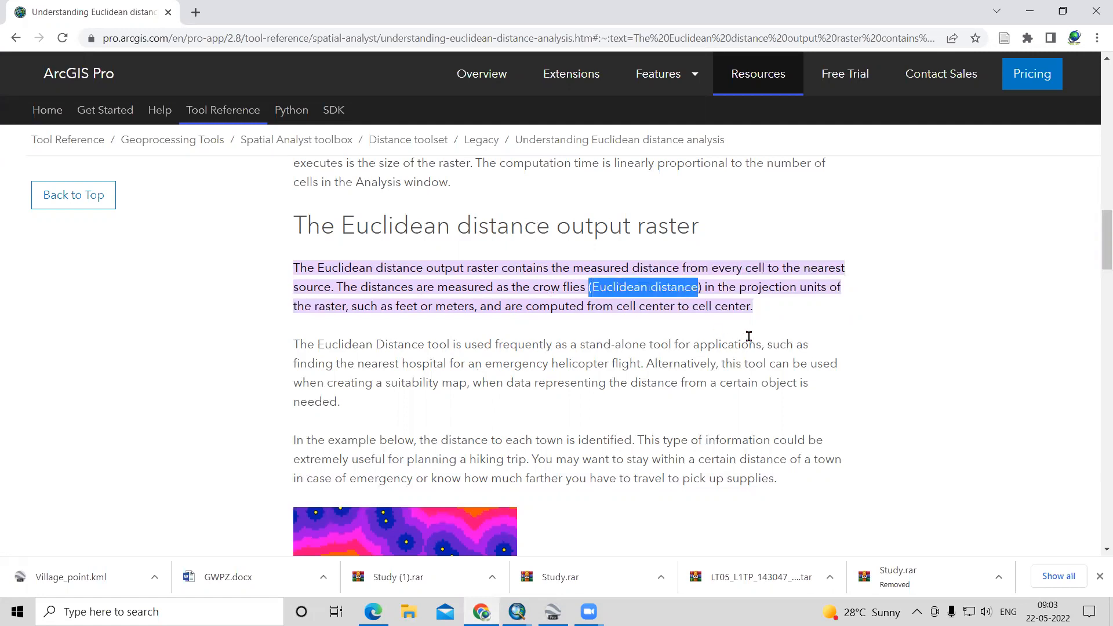
pyautogui.click(733, 286)
pyautogui.moveTo(738, 287); pyautogui.dragTo(835, 282)
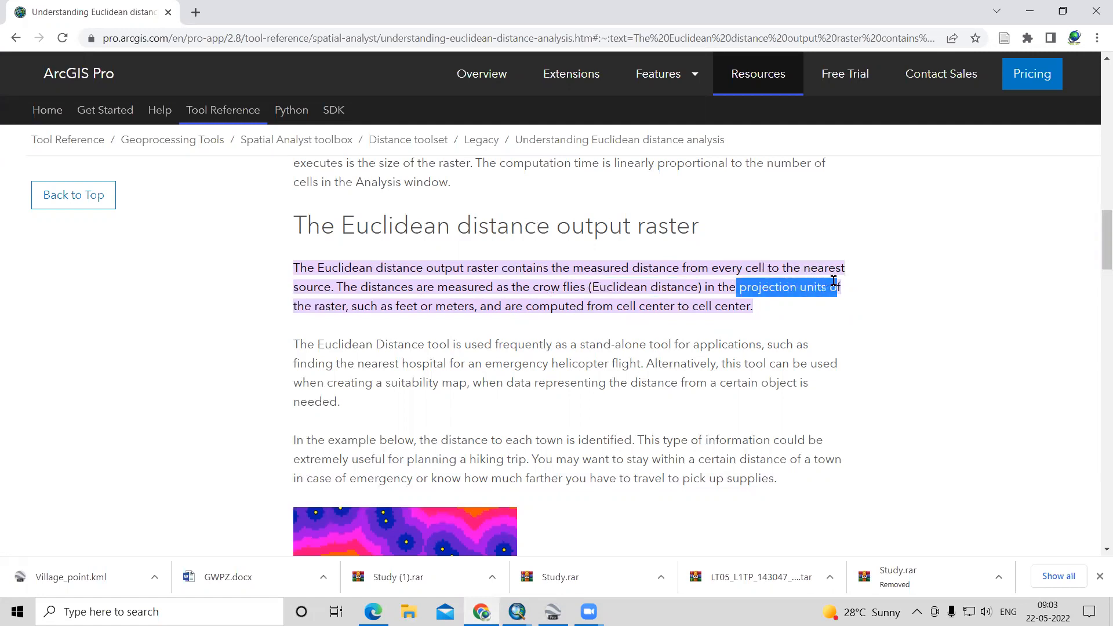
pyautogui.click(760, 286)
pyautogui.moveTo(740, 287); pyautogui.dragTo(844, 292)
pyautogui.click(524, 364)
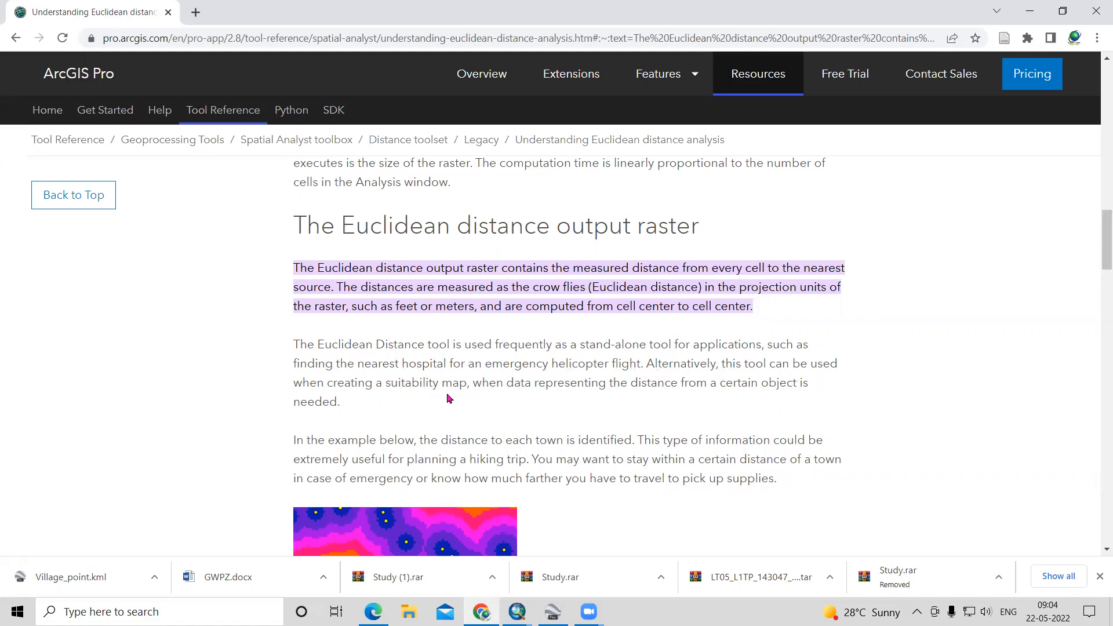
pyautogui.scroll(-2, 451, 371)
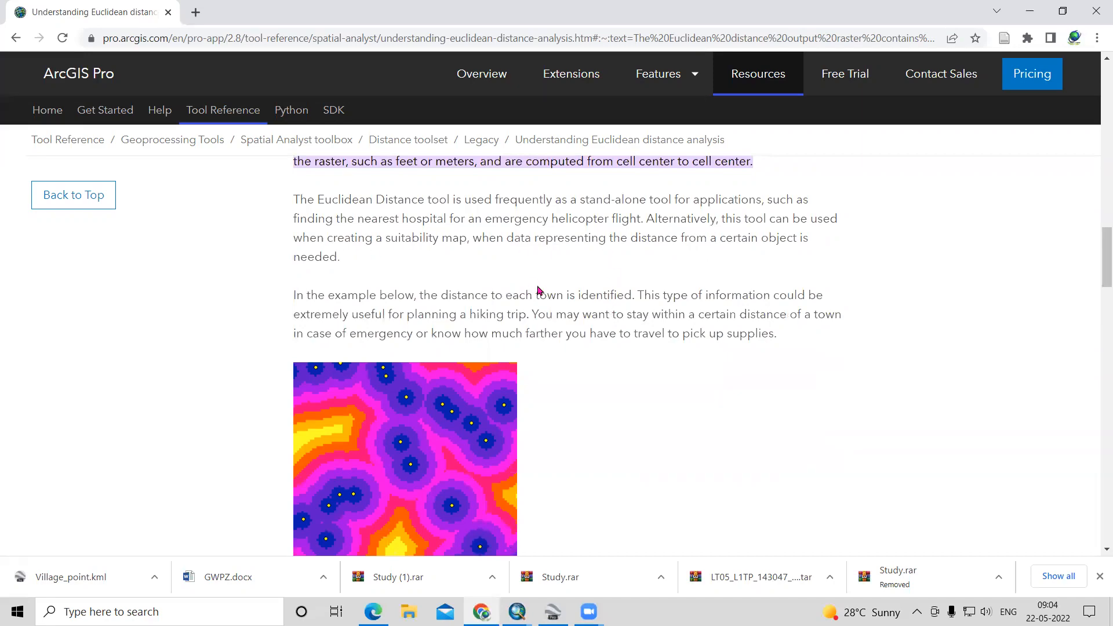
pyautogui.scroll(1, 538, 290)
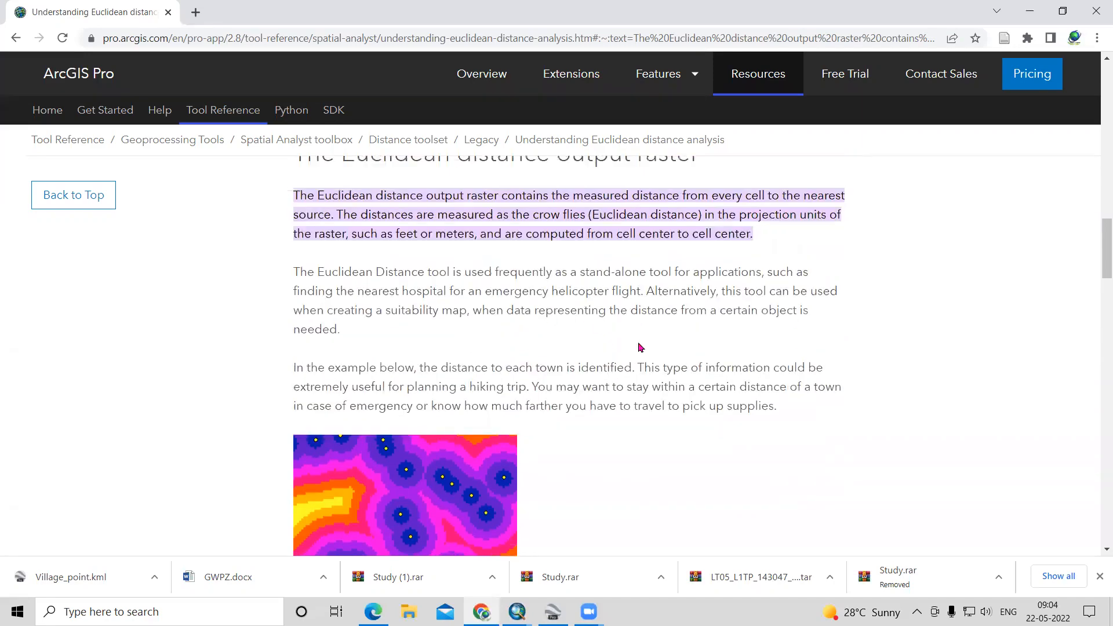
pyautogui.scroll(1, 640, 348)
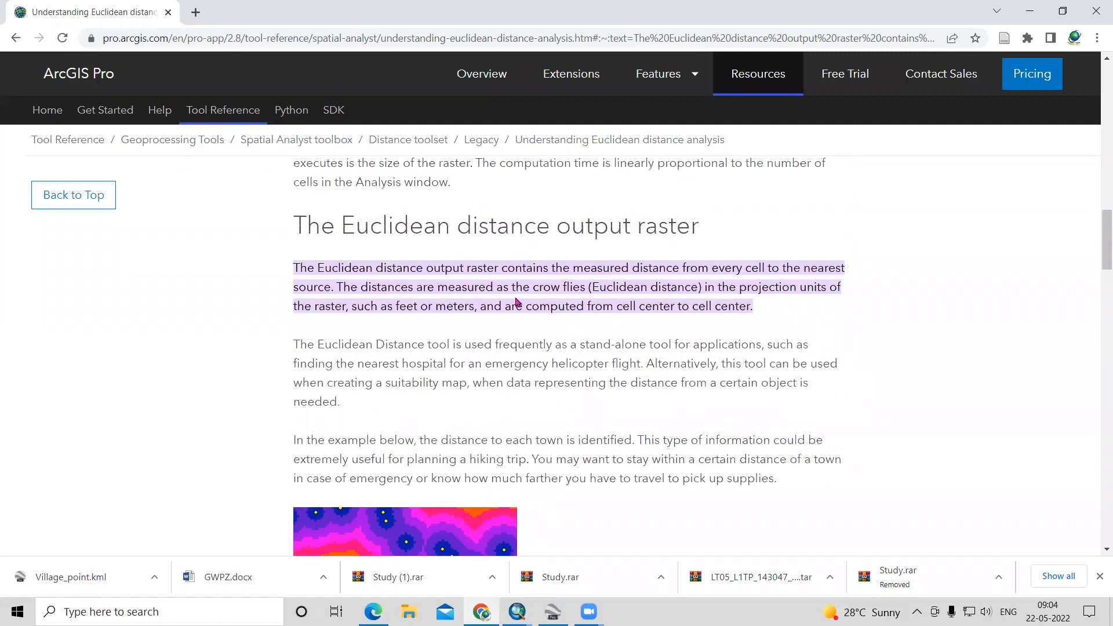
# Step: Switch to the ArcMap window with the Jalna settlement and road map and hide the Road layer
pyautogui.moveTo(518, 611)
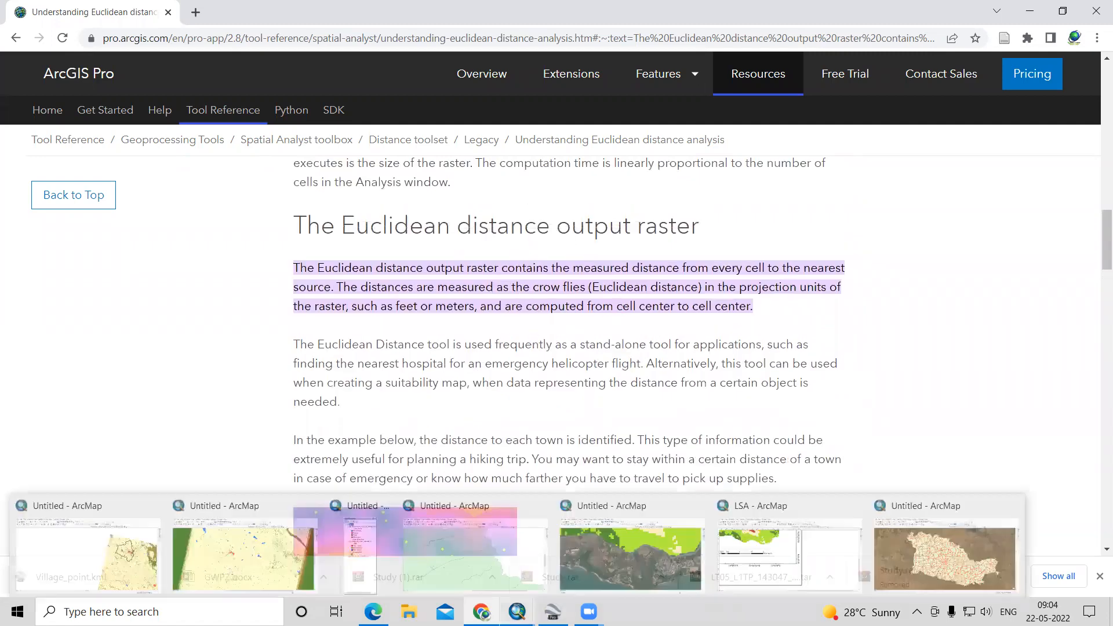
pyautogui.click(945, 551)
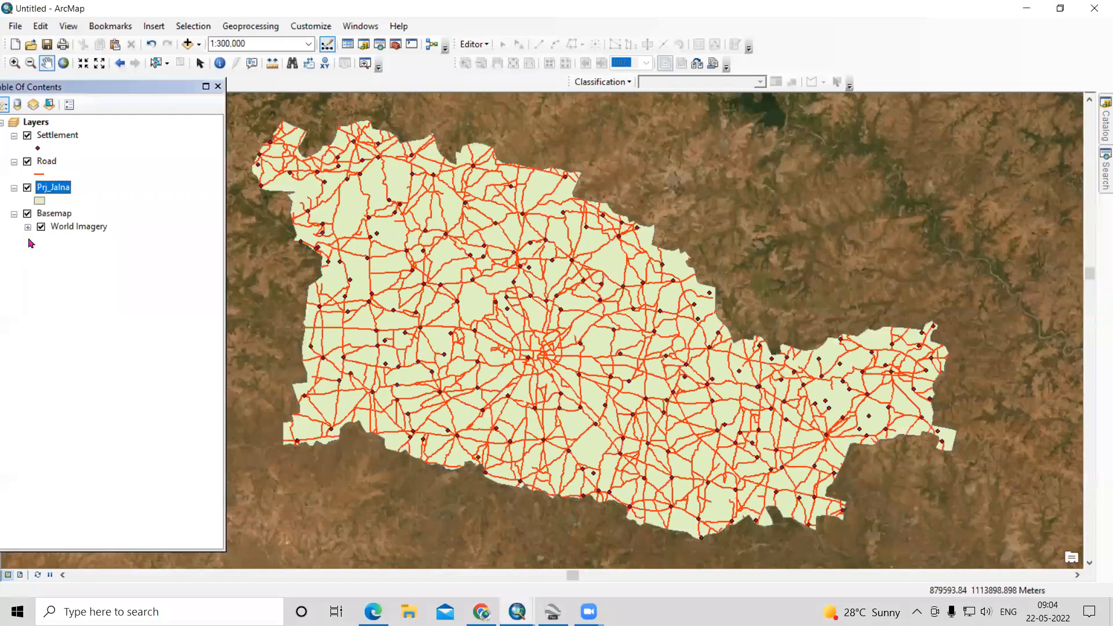
pyautogui.click(27, 187)
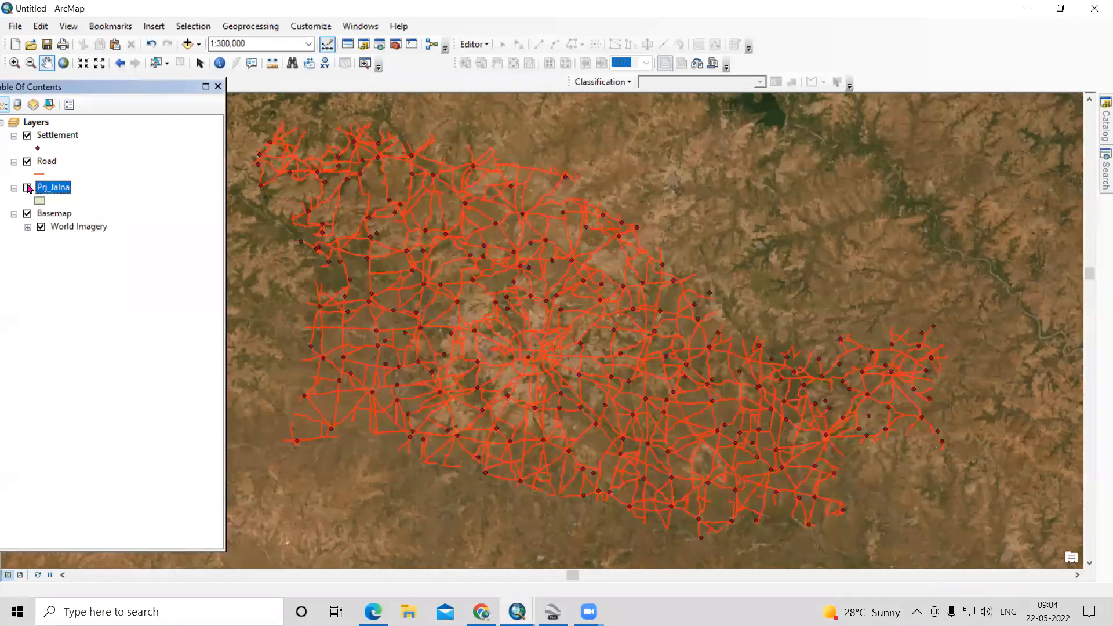
pyautogui.click(27, 188)
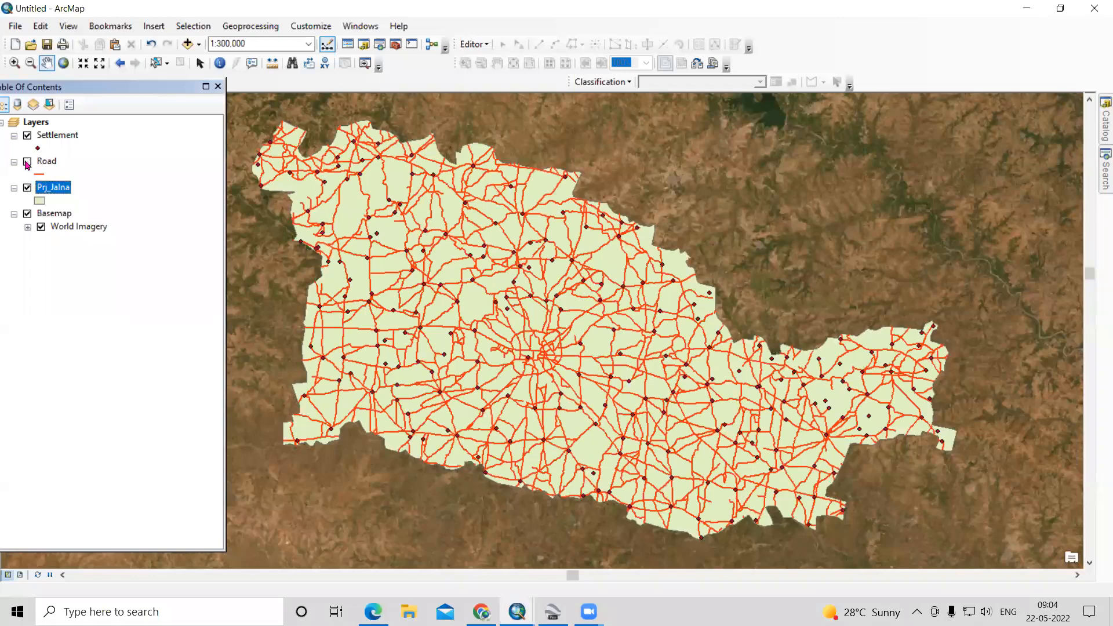
pyautogui.click(27, 161)
pyautogui.click(27, 136)
pyautogui.click(26, 137)
pyautogui.click(27, 162)
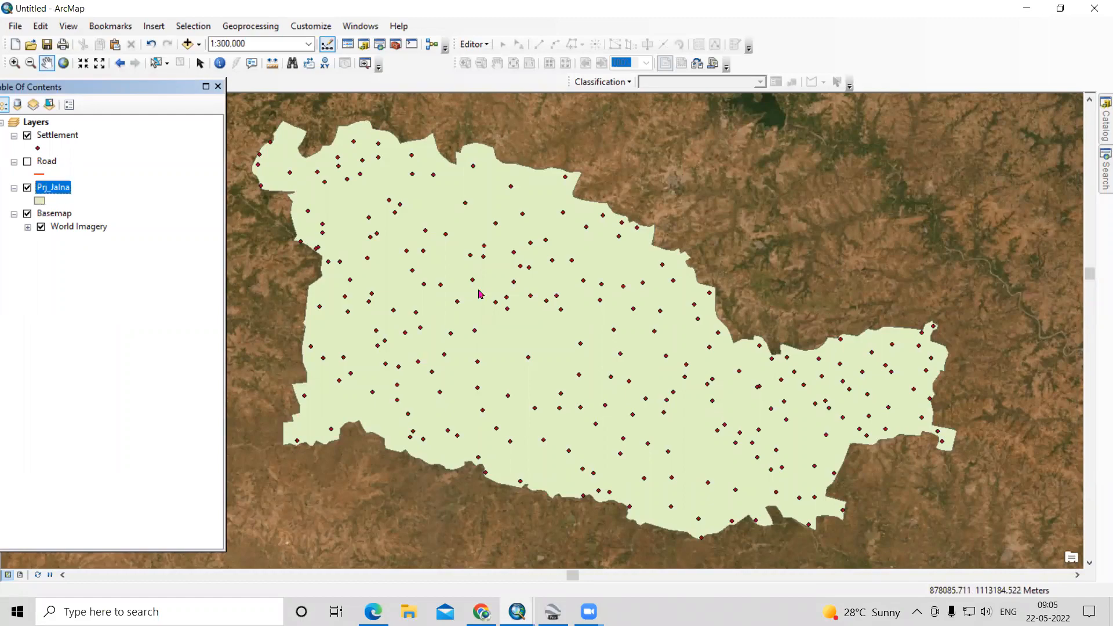
# Step: Change the Prj_Jalna layer's symbol to a hollow fill with a thick black outline
pyautogui.click(39, 200)
pyautogui.click(597, 261)
pyautogui.click(908, 257)
pyautogui.click(827, 442)
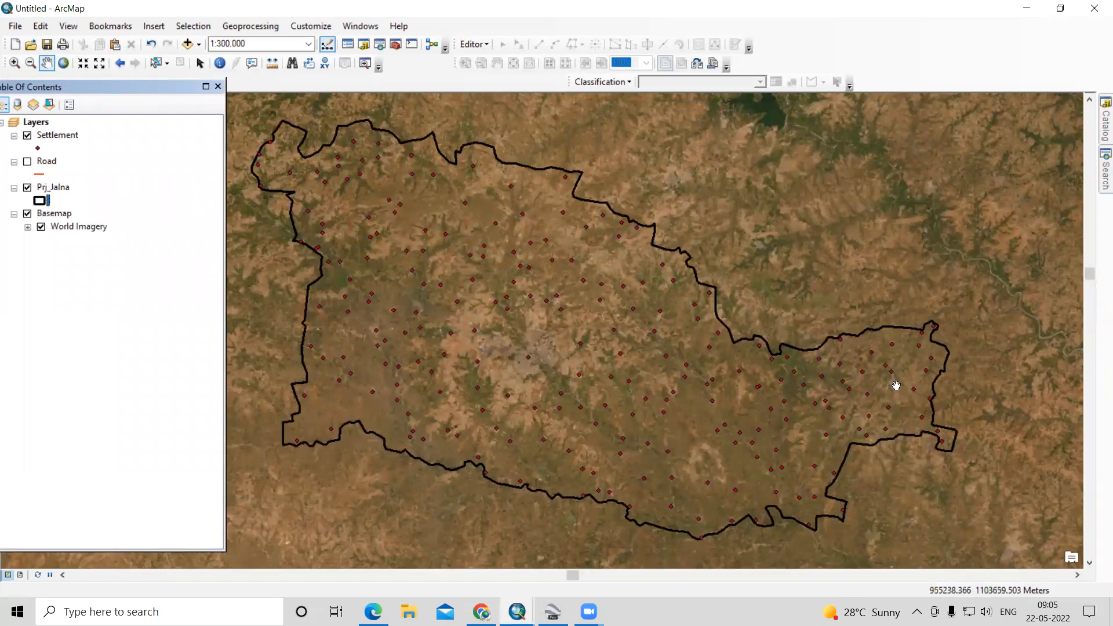
# Step: Examine the Settlement layer's projected coordinate system and projection in its source properties
pyautogui.rightClick(66, 140)
pyautogui.click(123, 441)
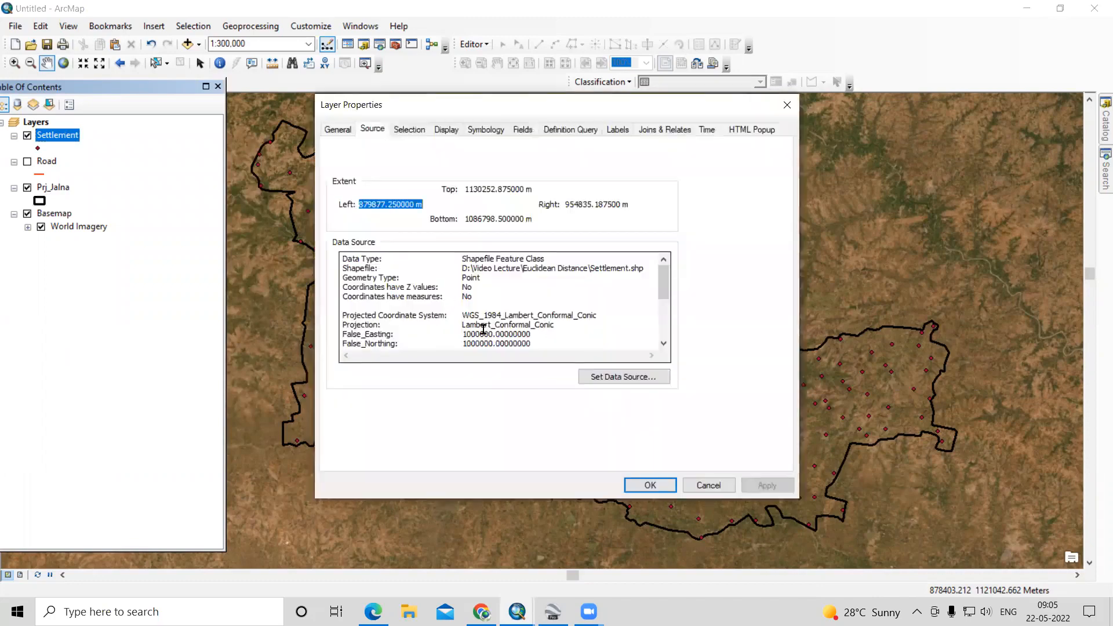
pyautogui.moveTo(463, 316); pyautogui.dragTo(613, 318)
pyautogui.click(613, 319)
pyautogui.tripleClick(522, 324)
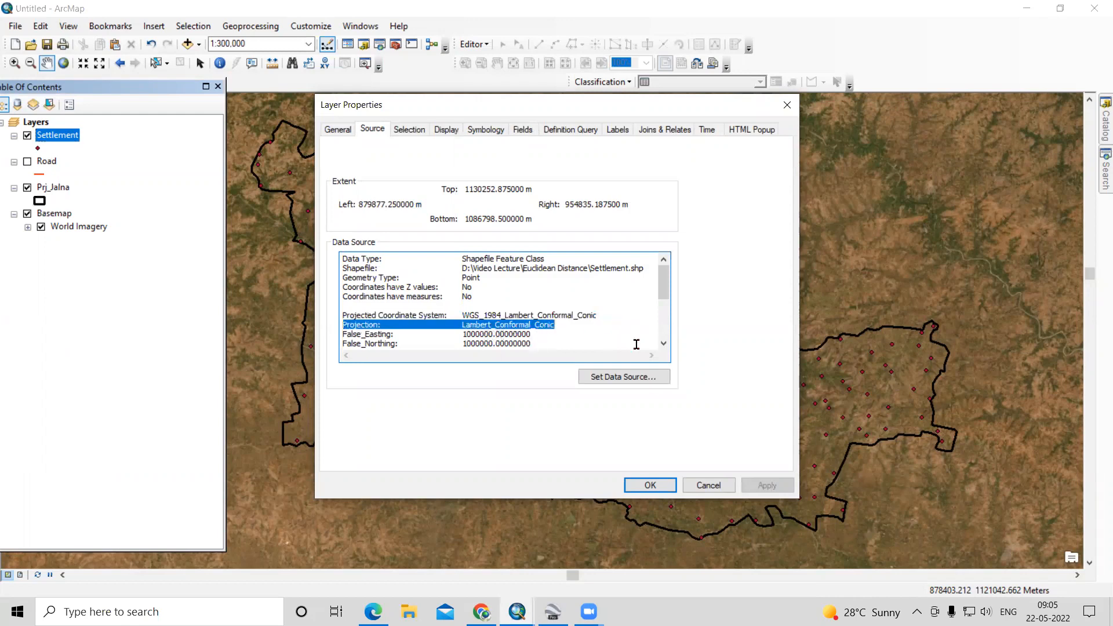
pyautogui.click(709, 487)
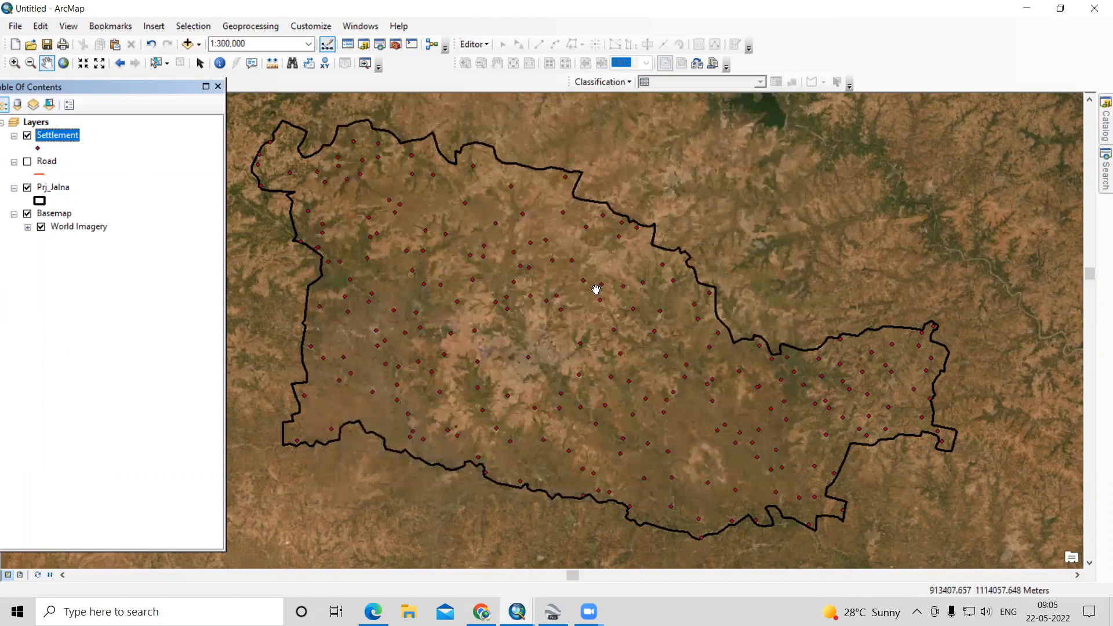
# Step: Open the Euclidean Distance tool from the Distance toolset of the Spatial Analyst Tools
pyautogui.moveTo(552, 314); pyautogui.dragTo(527, 335)
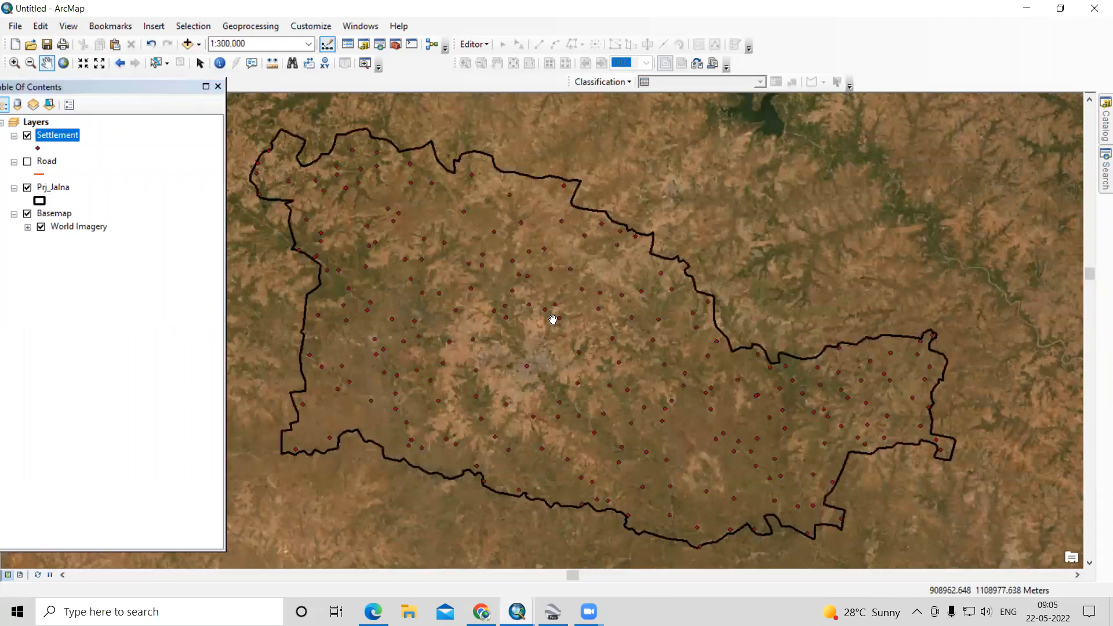
pyautogui.click(396, 44)
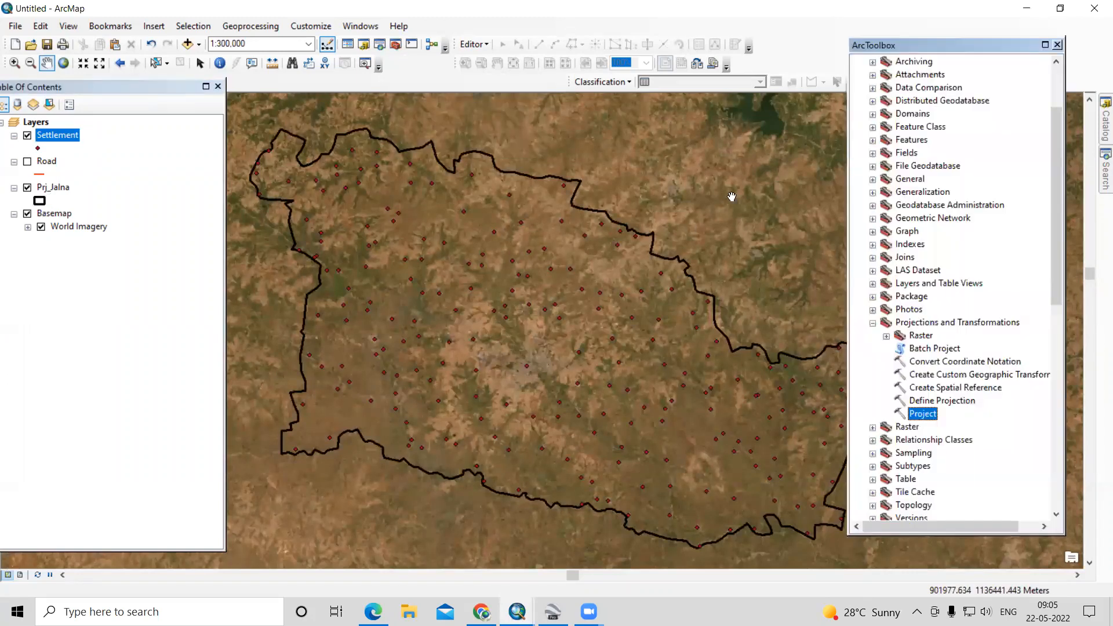
pyautogui.click(872, 324)
pyautogui.scroll(3, 880, 203)
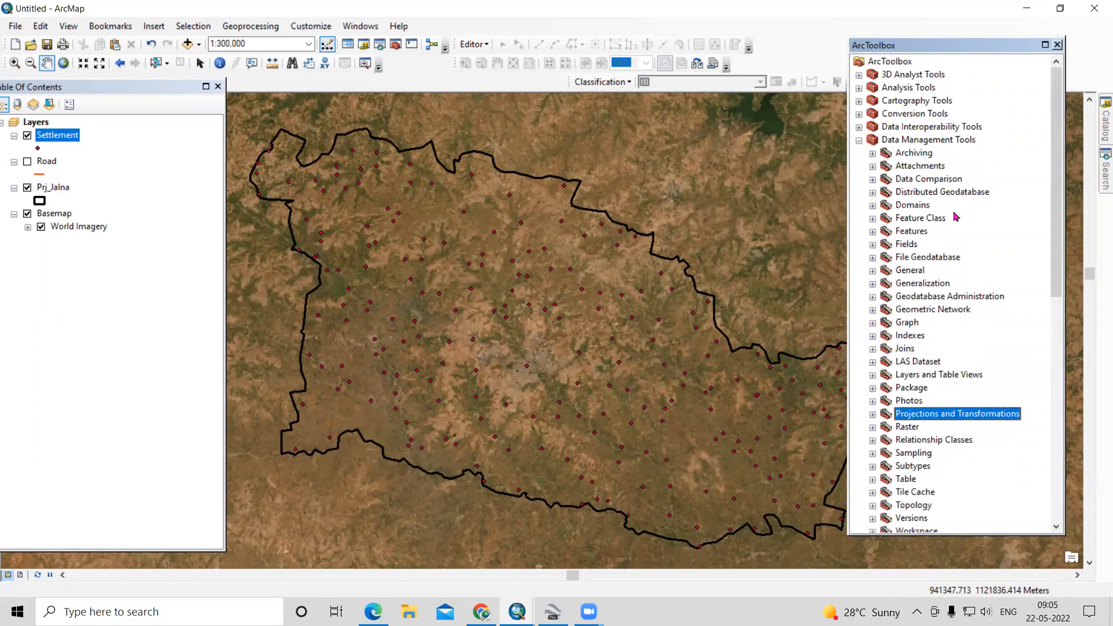
pyautogui.click(859, 141)
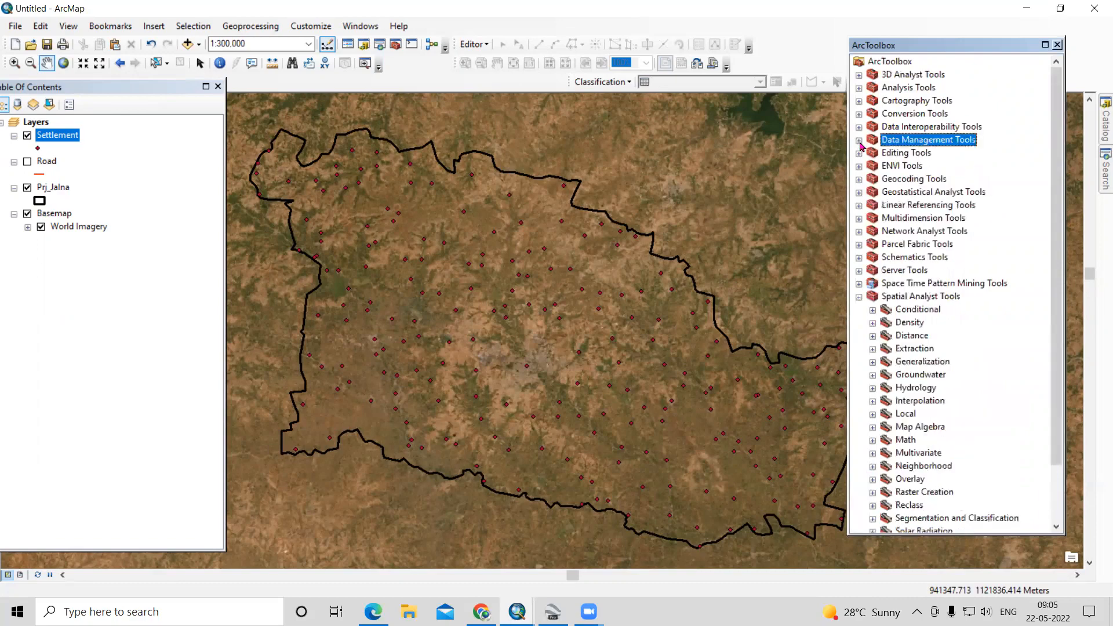
pyautogui.click(859, 297)
pyautogui.click(860, 299)
pyautogui.scroll(-1, 904, 310)
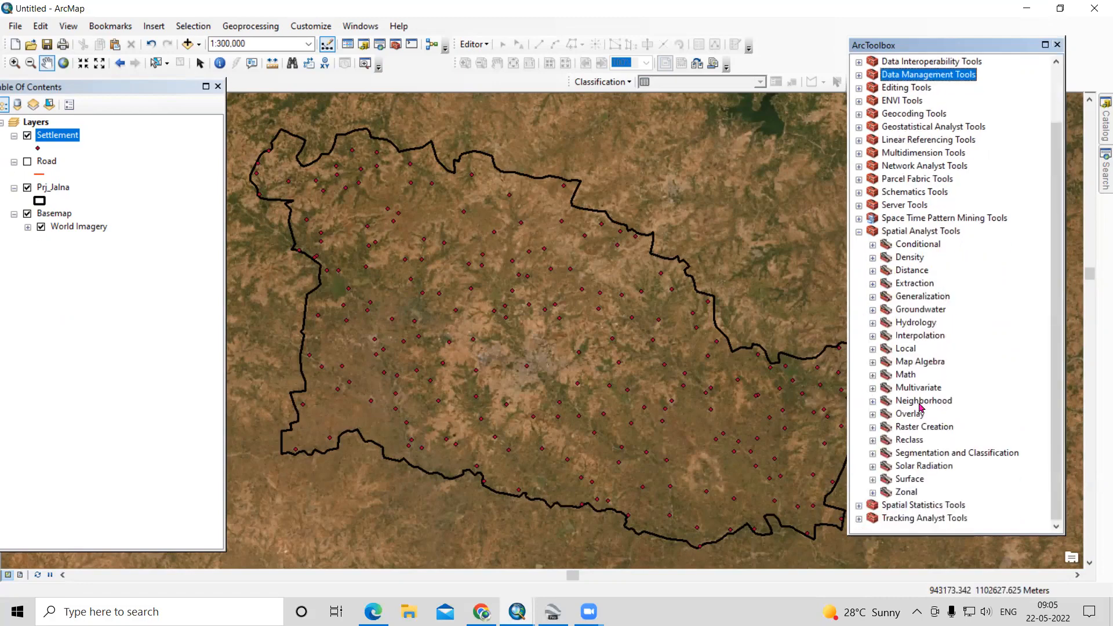
pyautogui.doubleClick(913, 271)
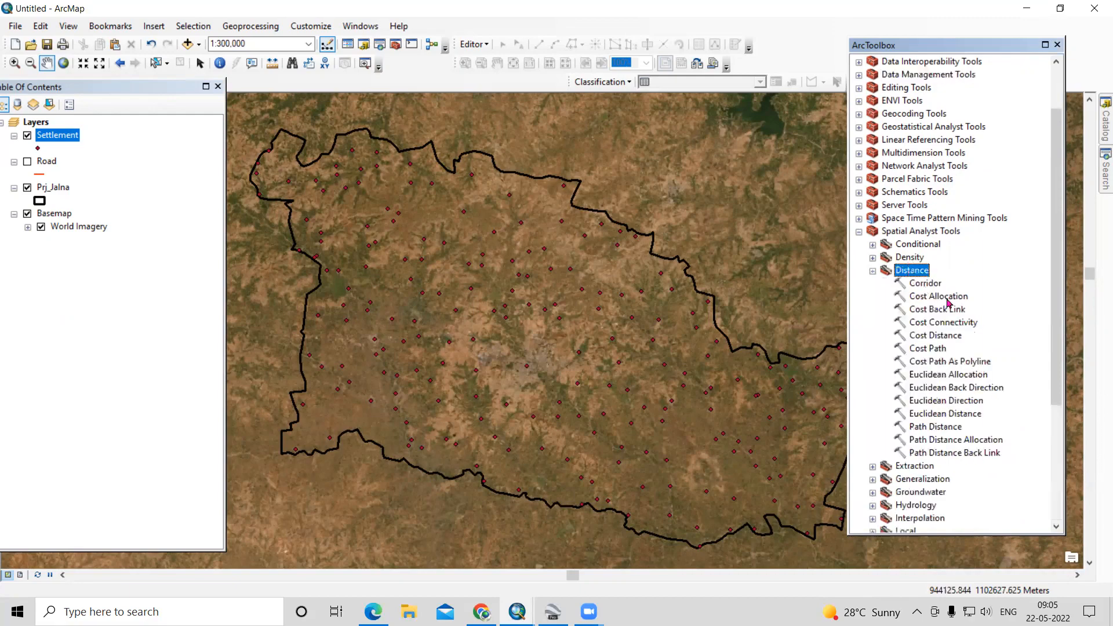
pyautogui.click(949, 414)
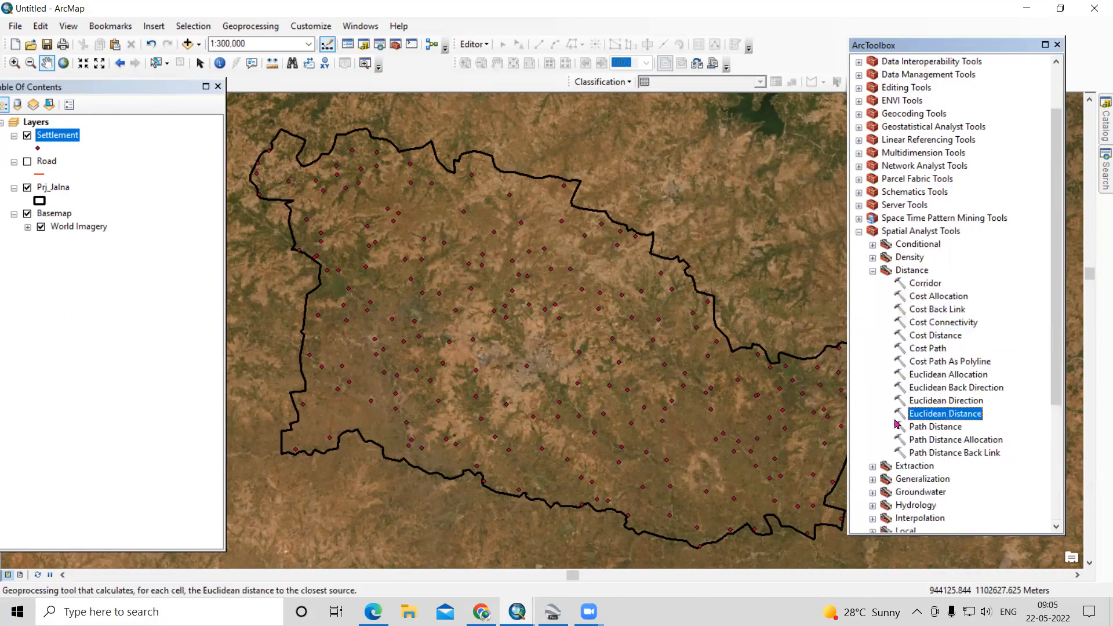
pyautogui.doubleClick(950, 415)
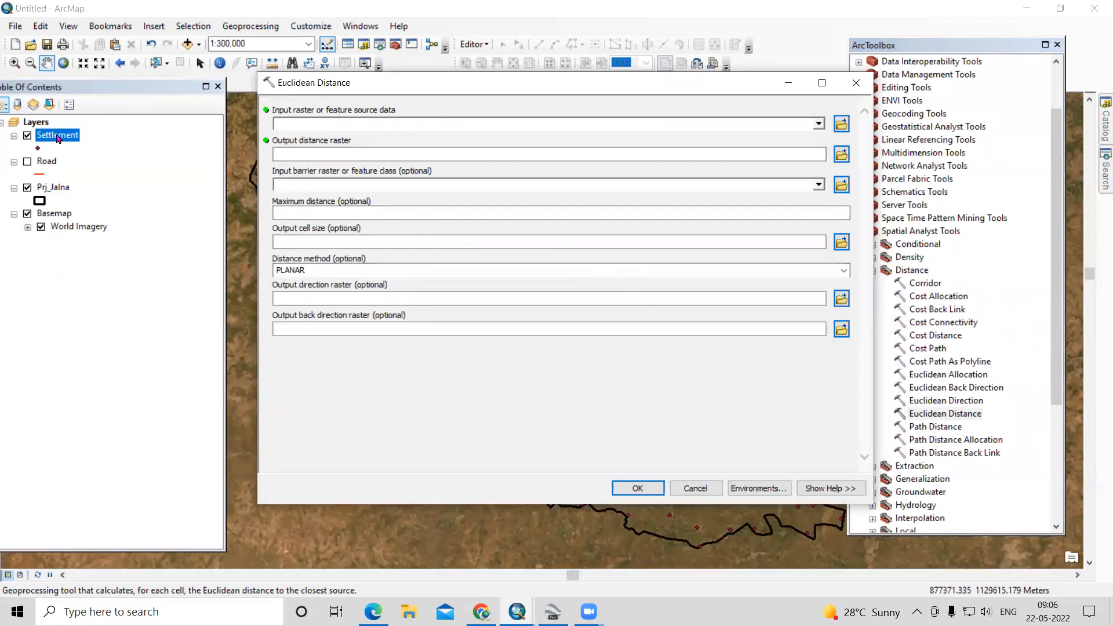
# Step: Set Settlement as the source data and save the output distance raster as Settlement_Eu in the Euclidean Distance folder
pyautogui.moveTo(58, 138); pyautogui.dragTo(313, 125)
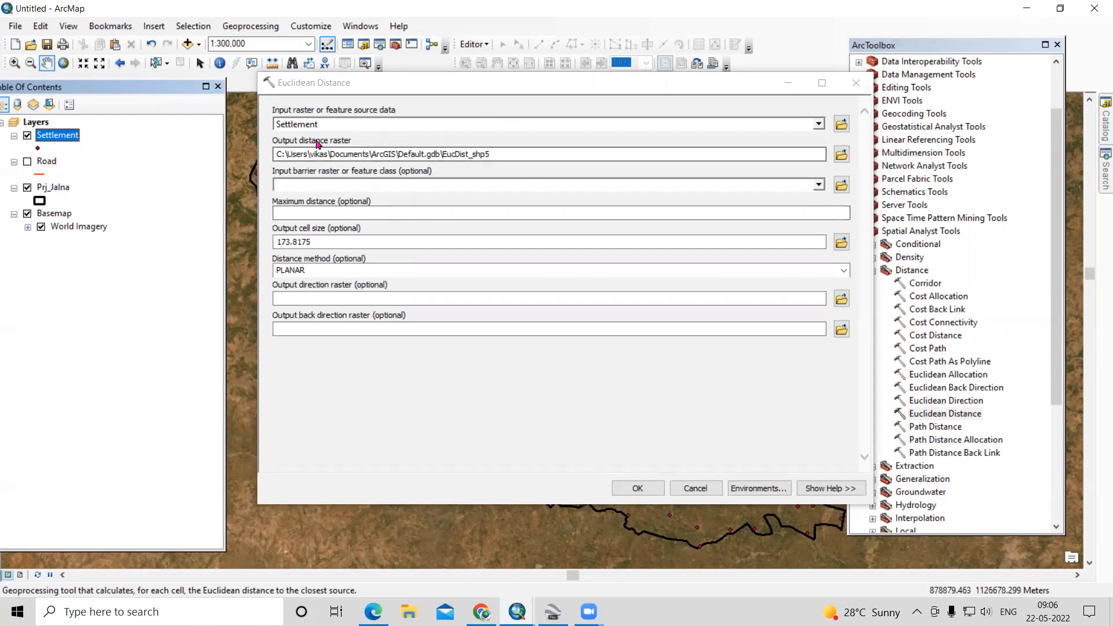
pyautogui.click(841, 155)
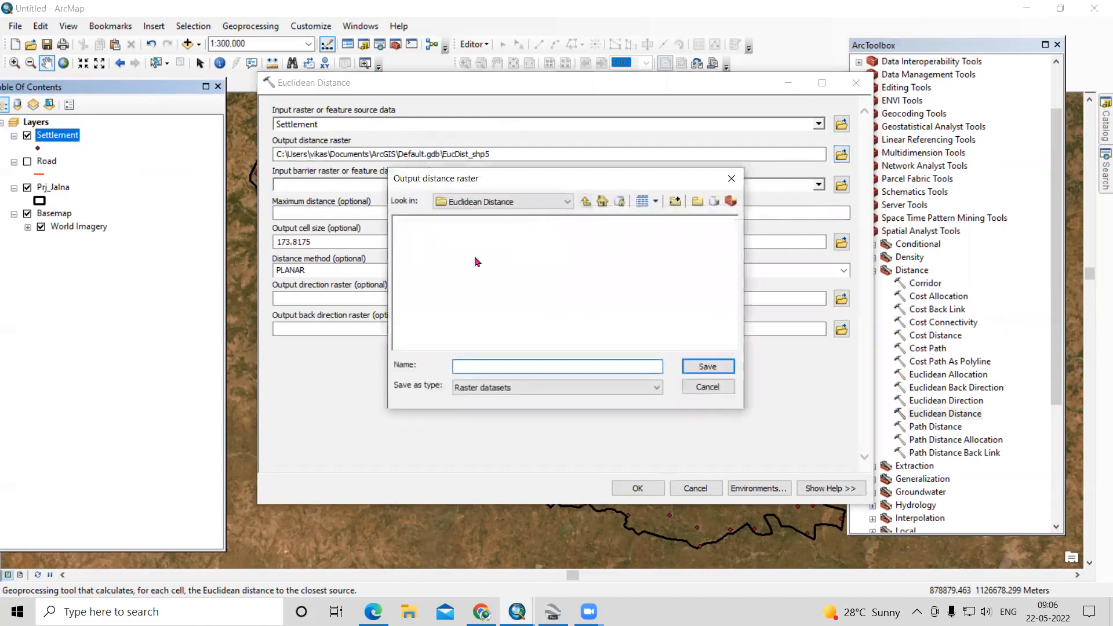
pyautogui.click(586, 201)
pyautogui.click(445, 224)
pyautogui.doubleClick(446, 224)
pyautogui.click(530, 365)
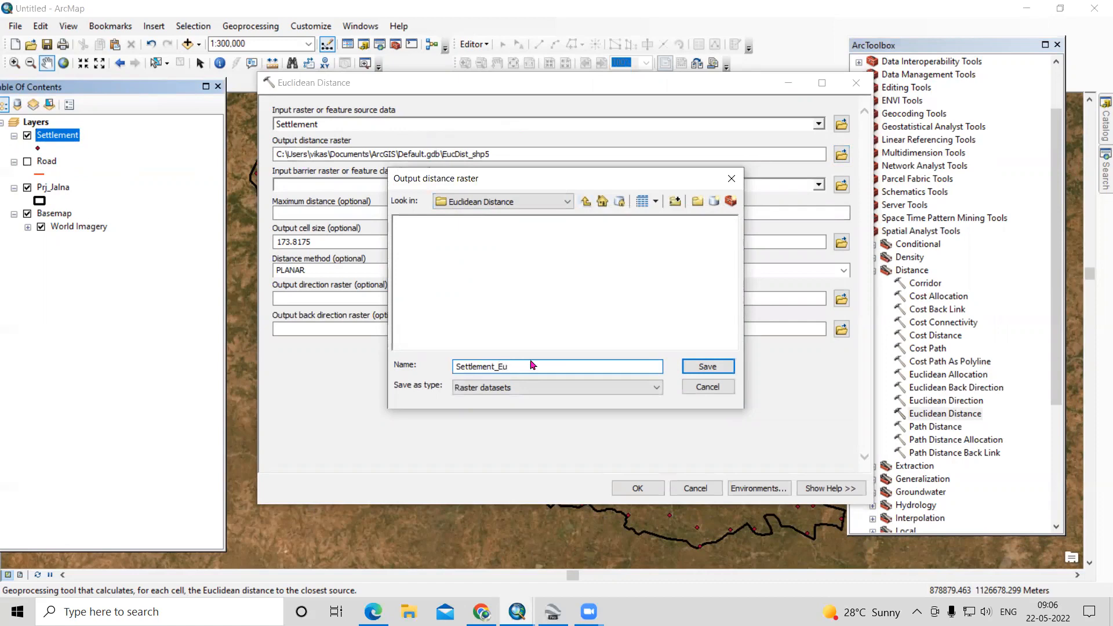
pyautogui.click(722, 370)
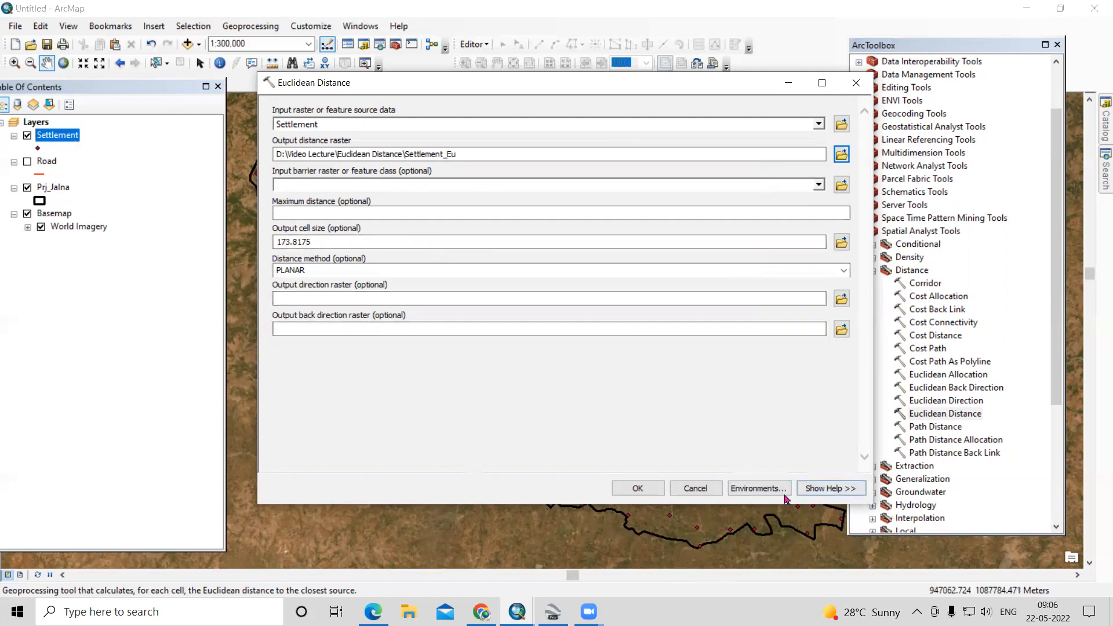
# Step: Set the tool's processing extent to Same as layer Prj_Jalna and its raster mask to Prj_Jalna, and run Euclidean Distance
pyautogui.click(764, 488)
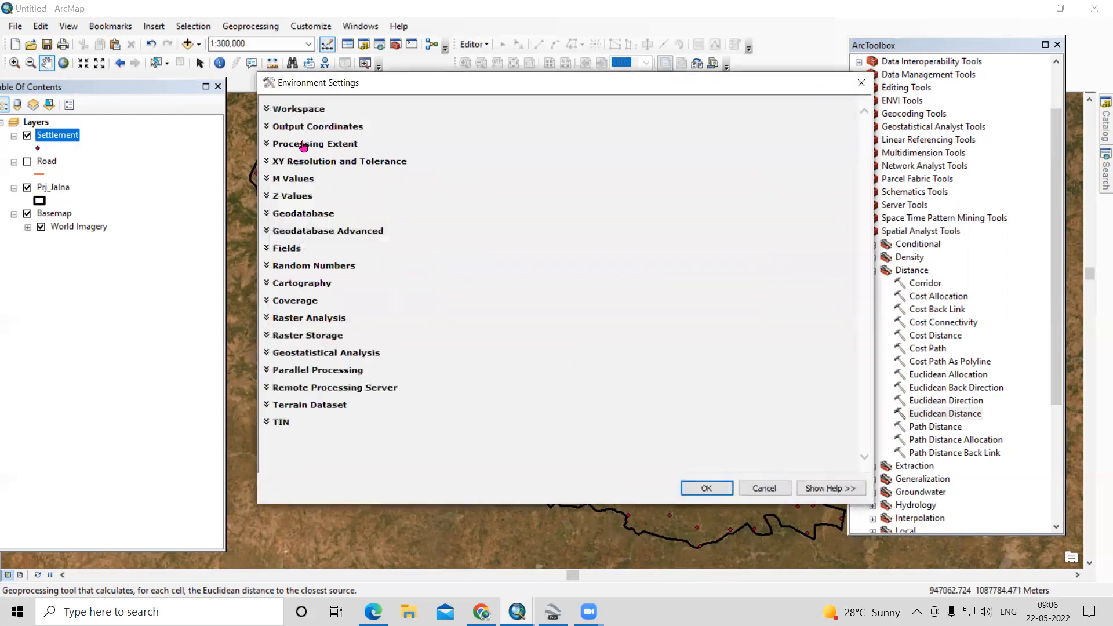
pyautogui.click(302, 144)
pyautogui.click(383, 171)
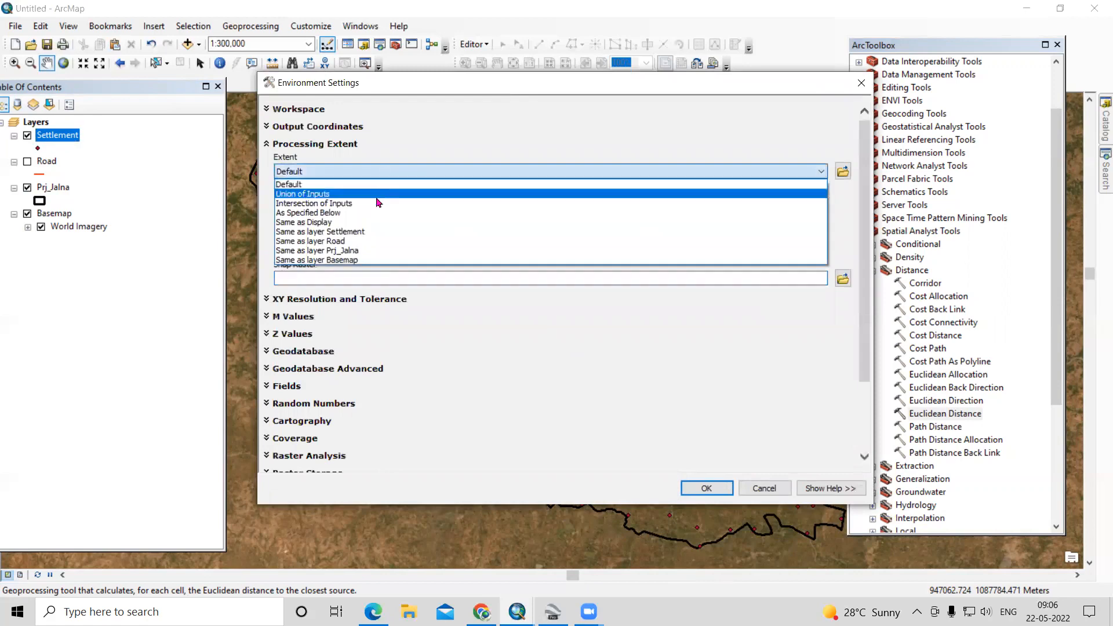
pyautogui.click(362, 251)
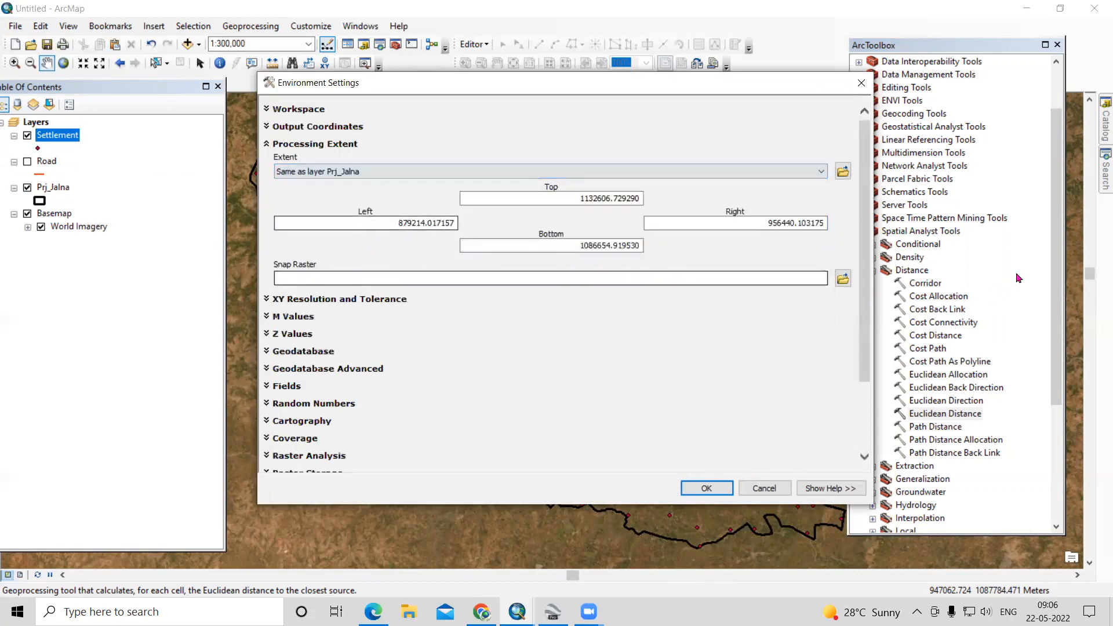
pyautogui.scroll(-3, 864, 236)
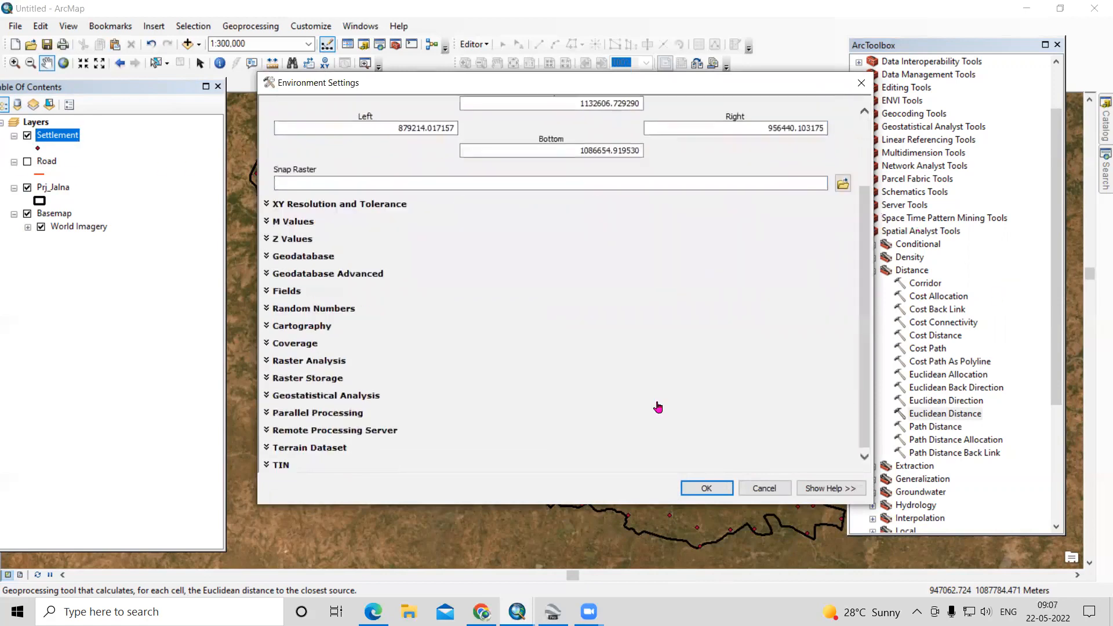
pyautogui.click(316, 364)
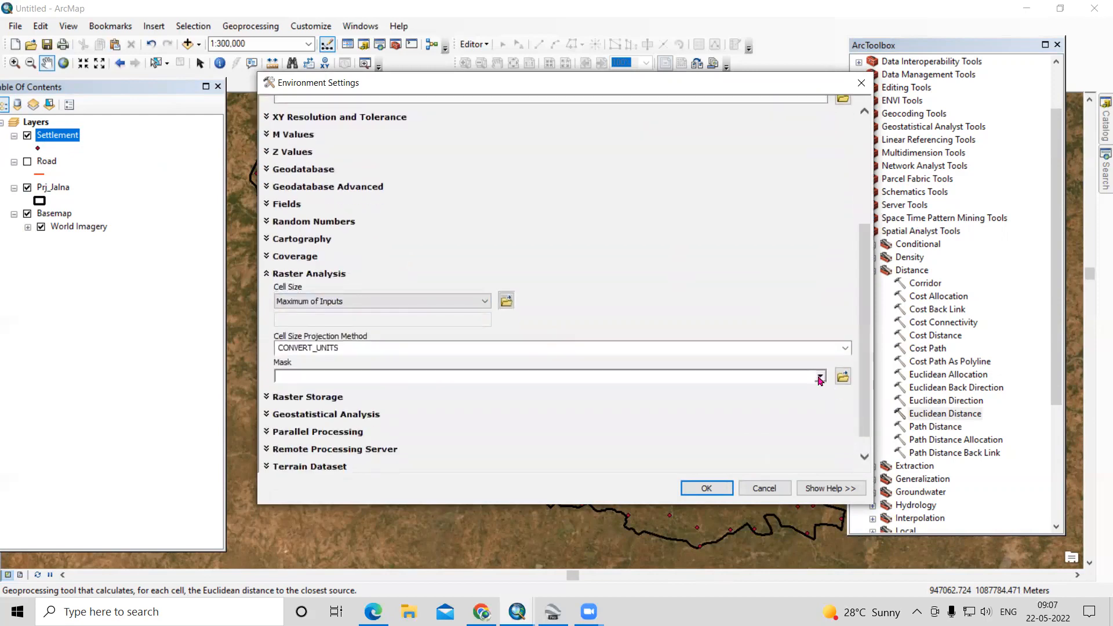
pyautogui.click(821, 377)
pyautogui.click(351, 417)
pyautogui.click(707, 488)
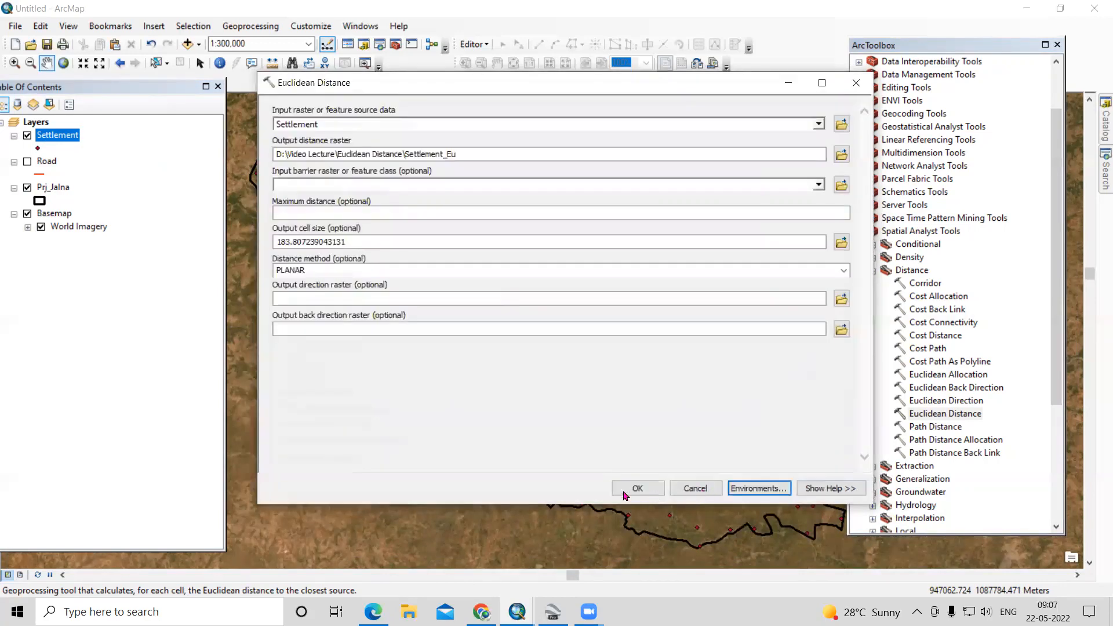
pyautogui.click(638, 490)
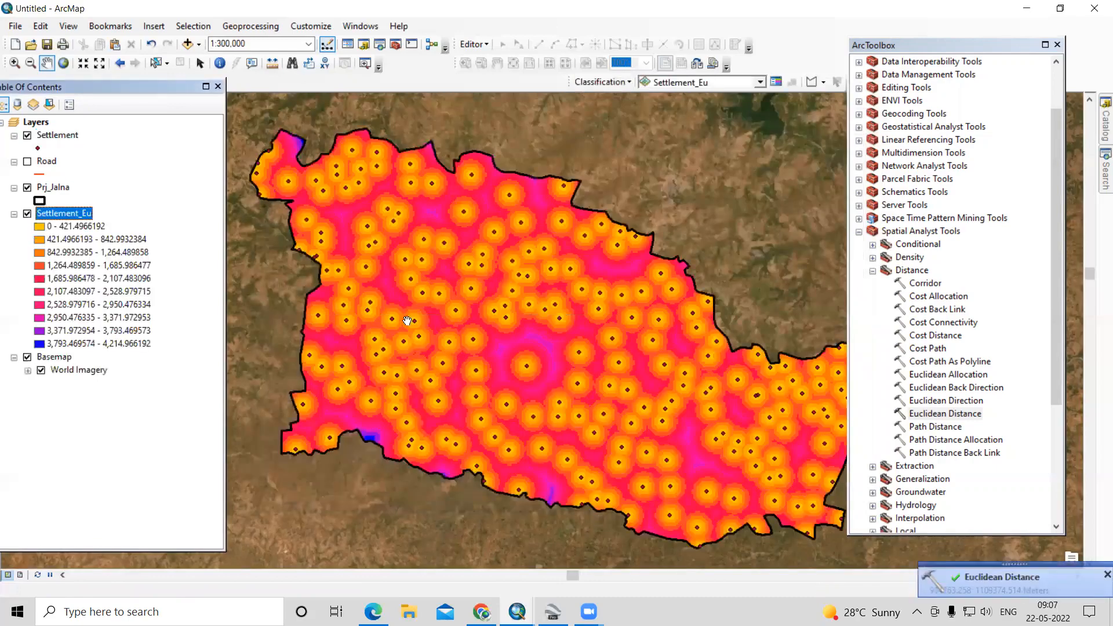
# Step: Set the Settlement_Eu layer's classified symbology to 5 classes and apply it
pyautogui.click(27, 214)
pyautogui.click(27, 214)
pyautogui.rightClick(75, 220)
pyautogui.click(136, 429)
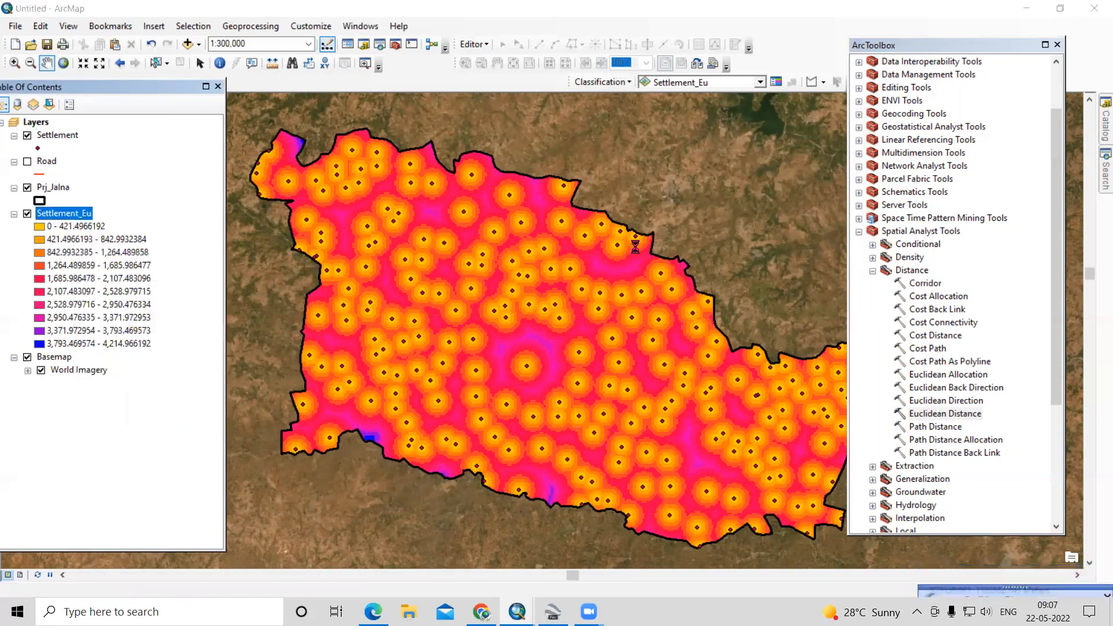
pyautogui.click(537, 153)
pyautogui.click(663, 242)
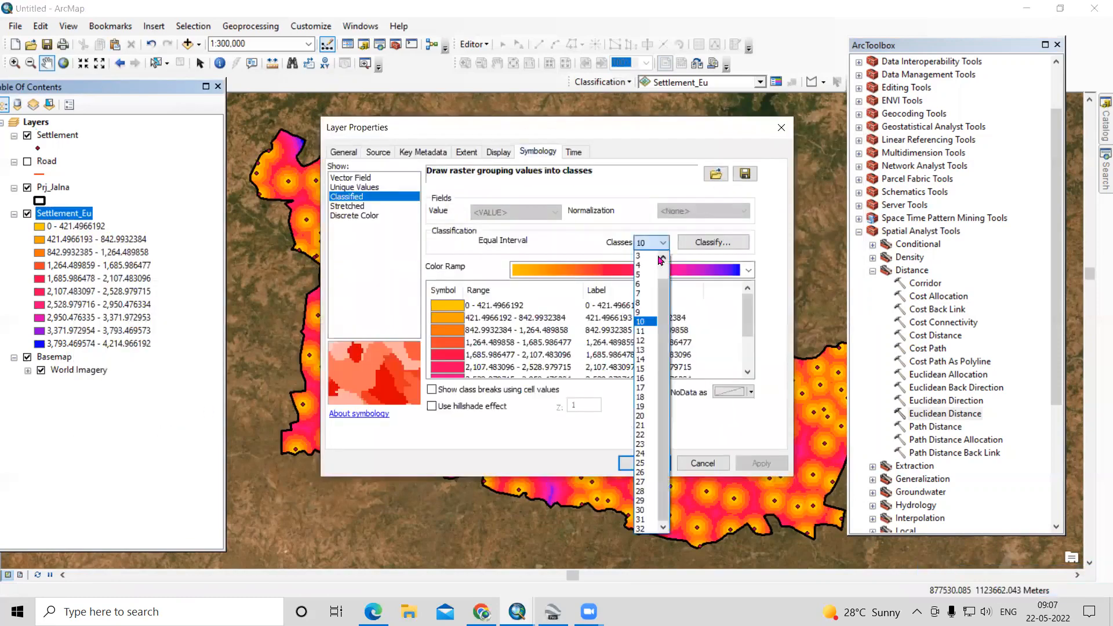
pyautogui.click(647, 287)
pyautogui.click(759, 463)
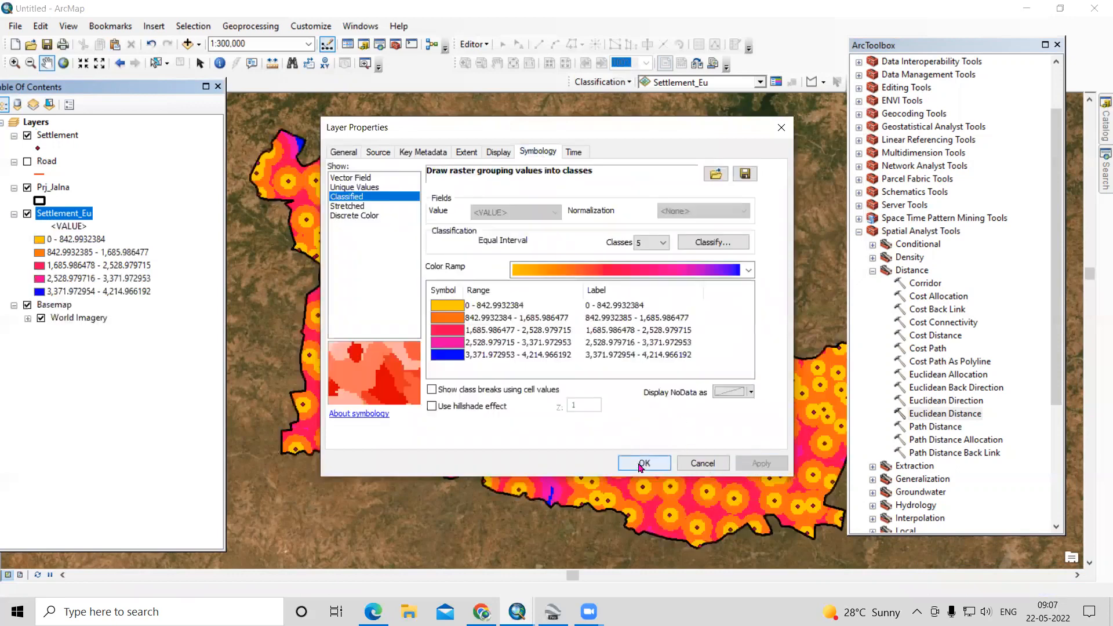
pyautogui.click(643, 462)
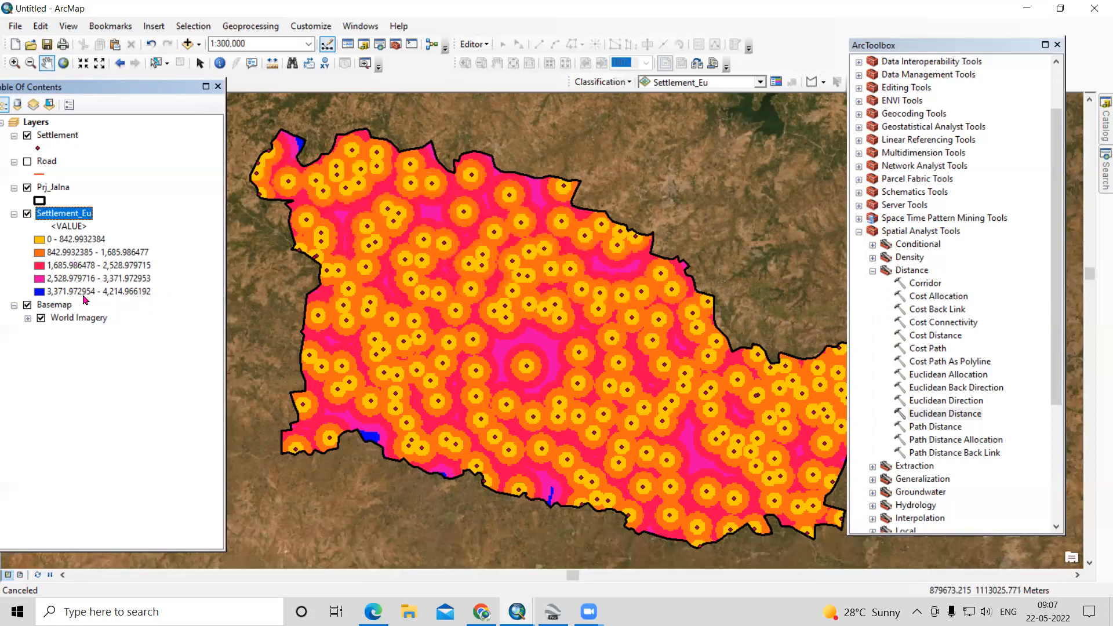
# Step: Open the Reclassify tool from the Reclass toolset of the Spatial Analyst Tools
pyautogui.moveTo(660, 396)
pyautogui.mouseDown()
pyautogui.moveTo(635, 366)
pyautogui.moveTo(646, 380)
pyautogui.mouseUp()
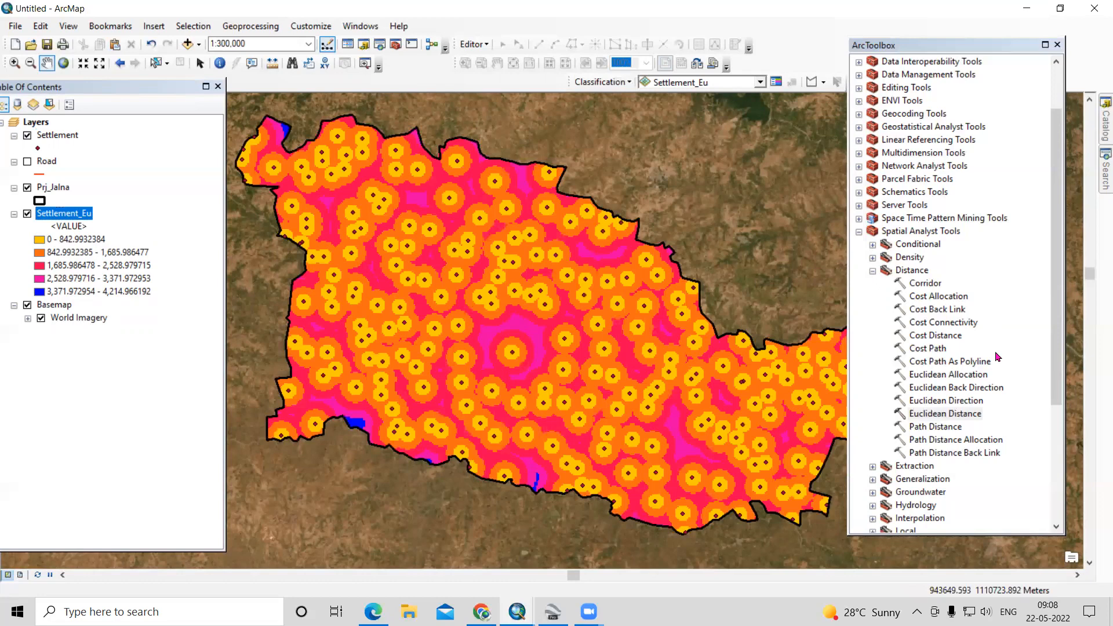
pyautogui.scroll(-2, 916, 200)
pyautogui.click(859, 153)
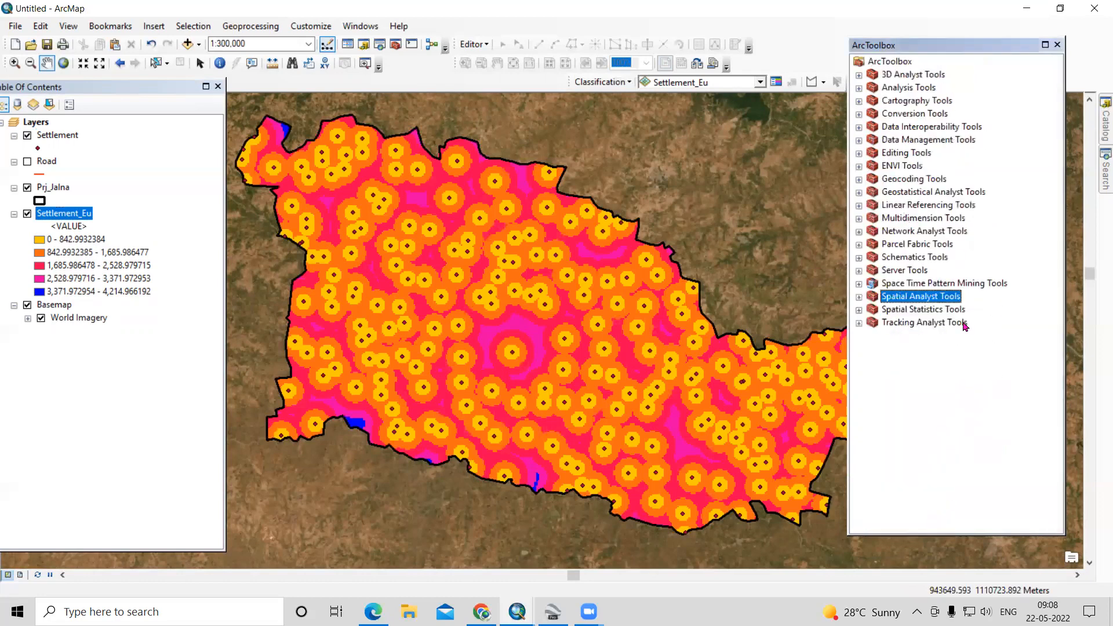
pyautogui.doubleClick(927, 297)
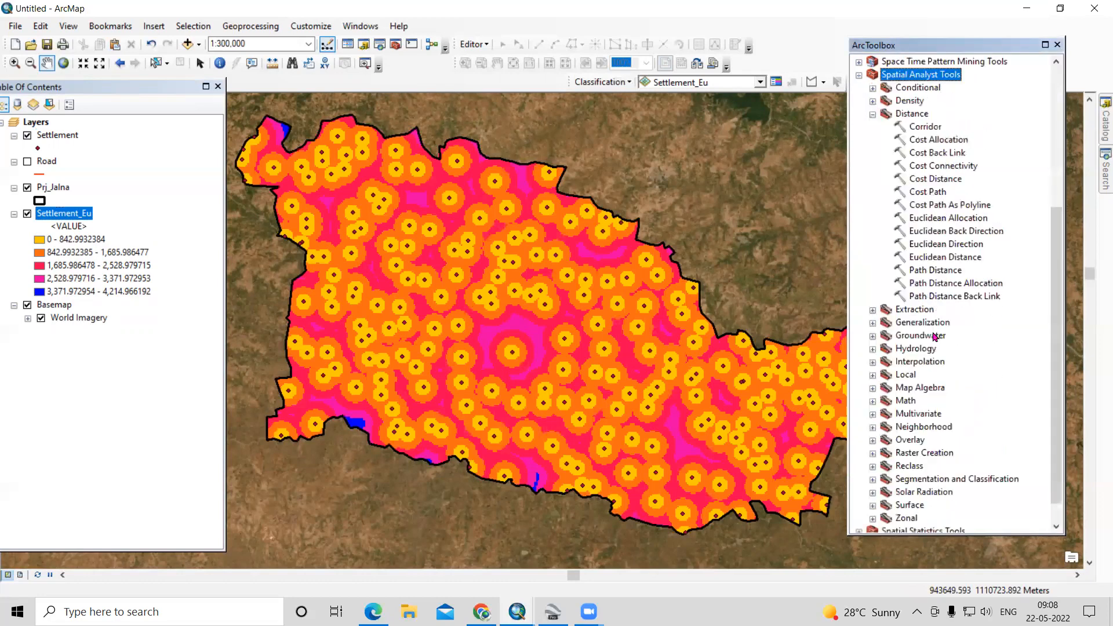
pyautogui.click(873, 114)
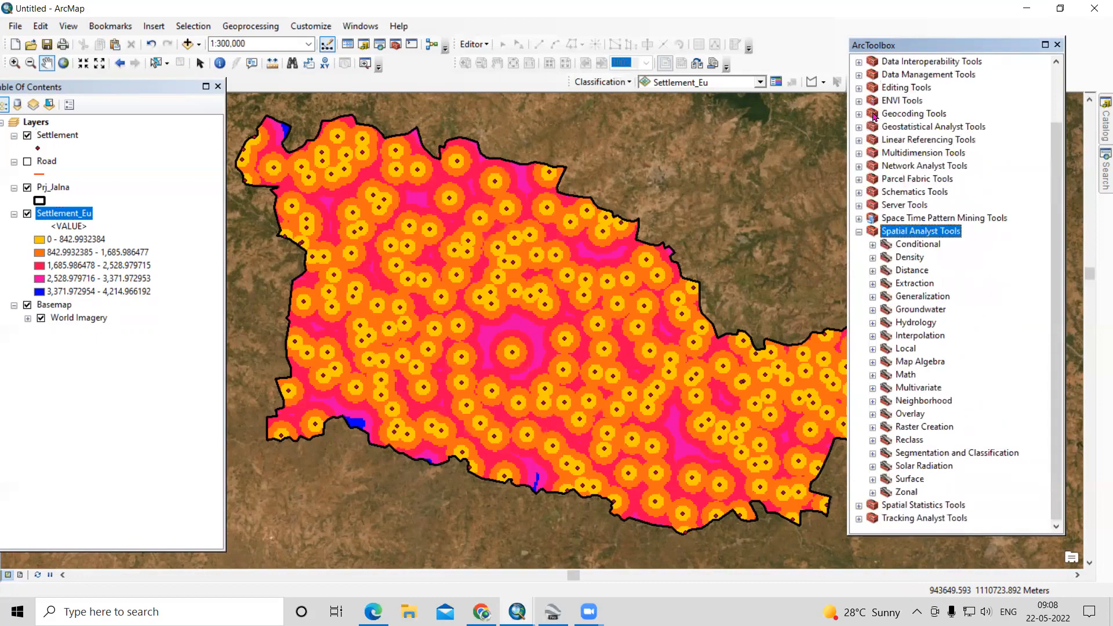
pyautogui.doubleClick(910, 441)
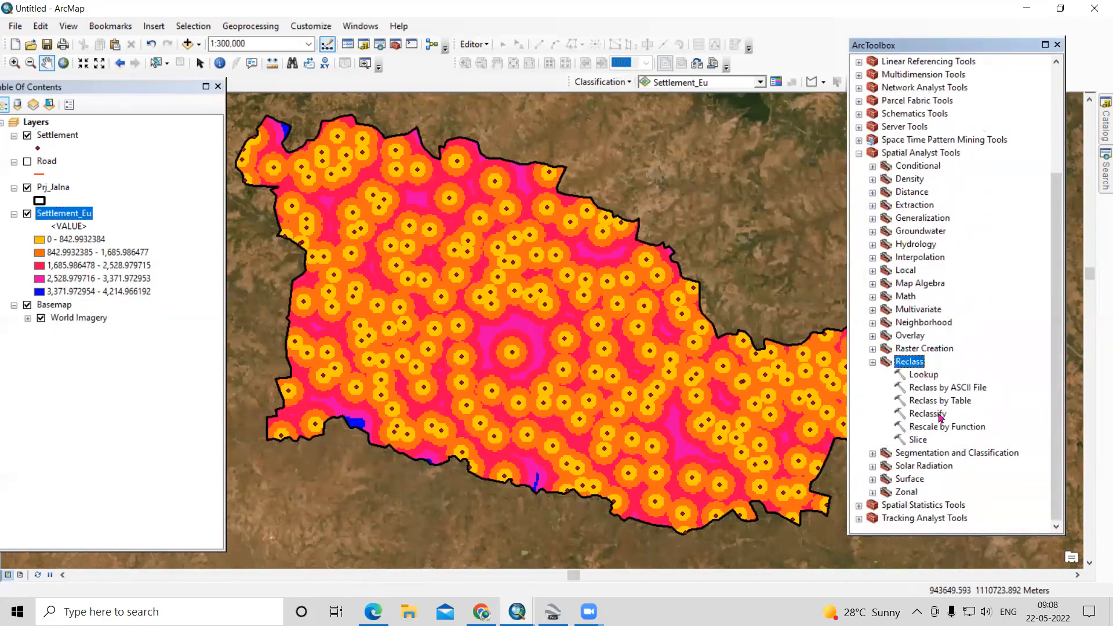
pyautogui.doubleClick(939, 416)
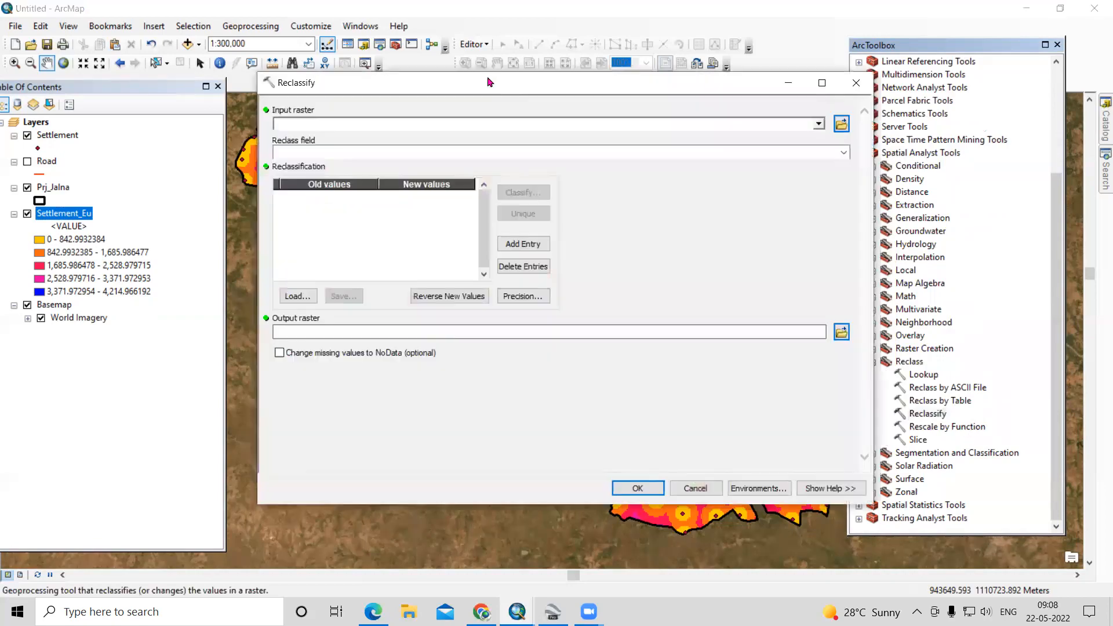
# Step: Set Settlement_Eu as the input raster for Reclassify and classify its values into 5 classes
pyautogui.moveTo(511, 85); pyautogui.dragTo(902, 90)
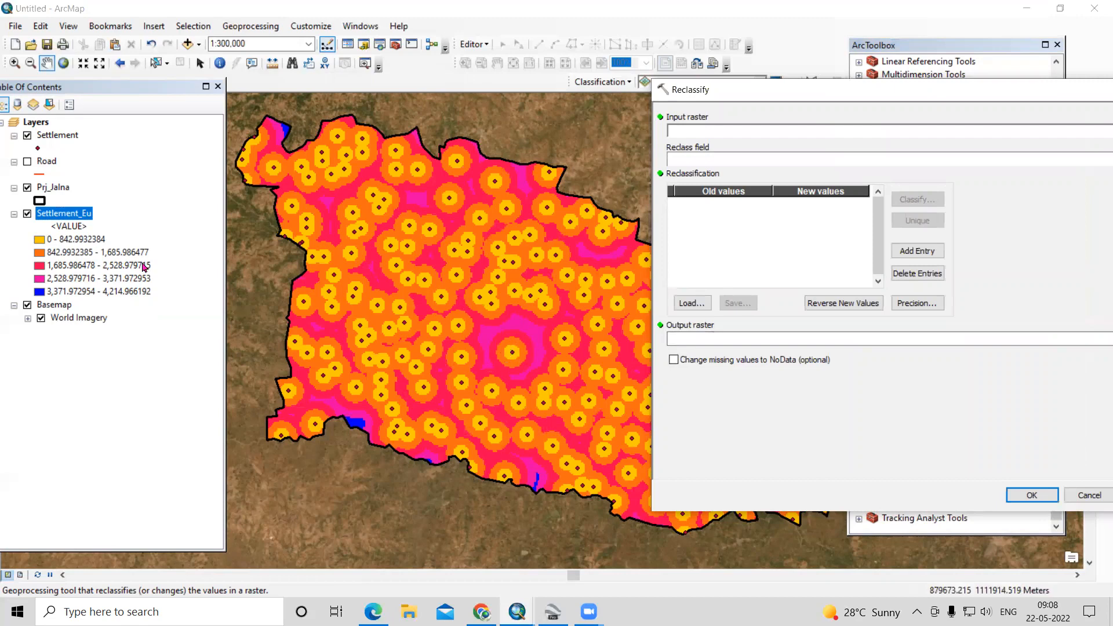
pyautogui.moveTo(732, 94); pyautogui.dragTo(435, 92)
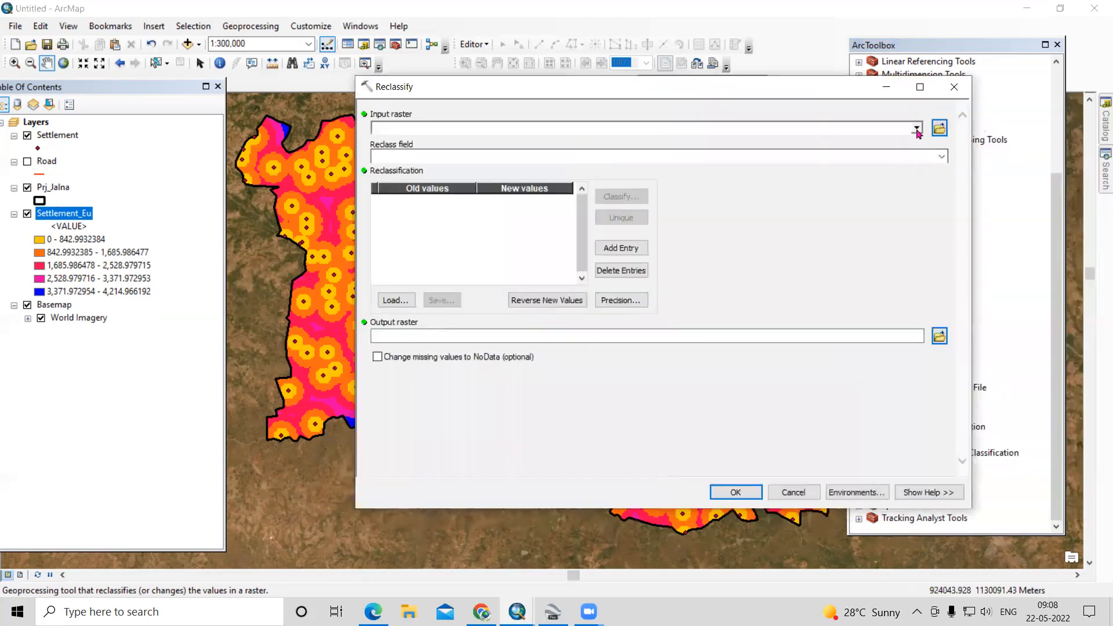
pyautogui.click(917, 128)
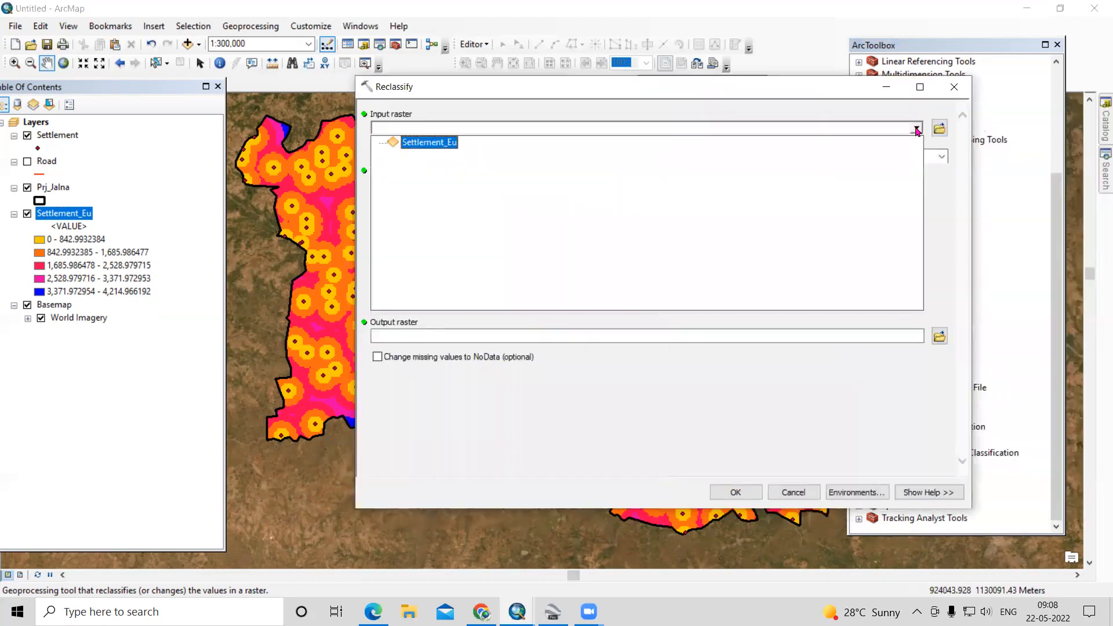
pyautogui.click(433, 143)
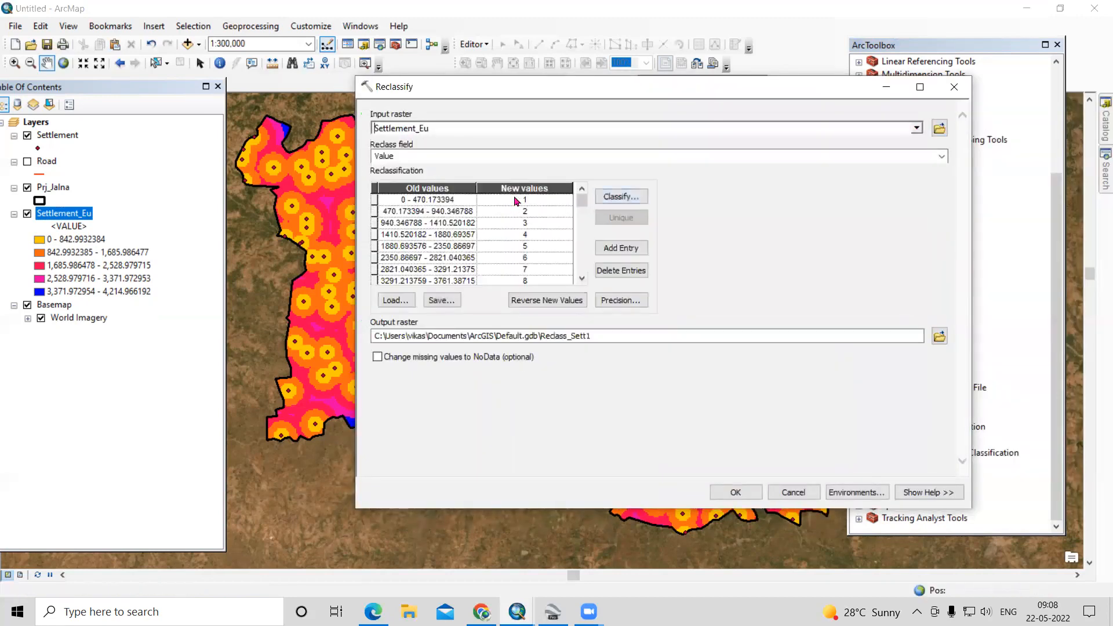
pyautogui.click(614, 198)
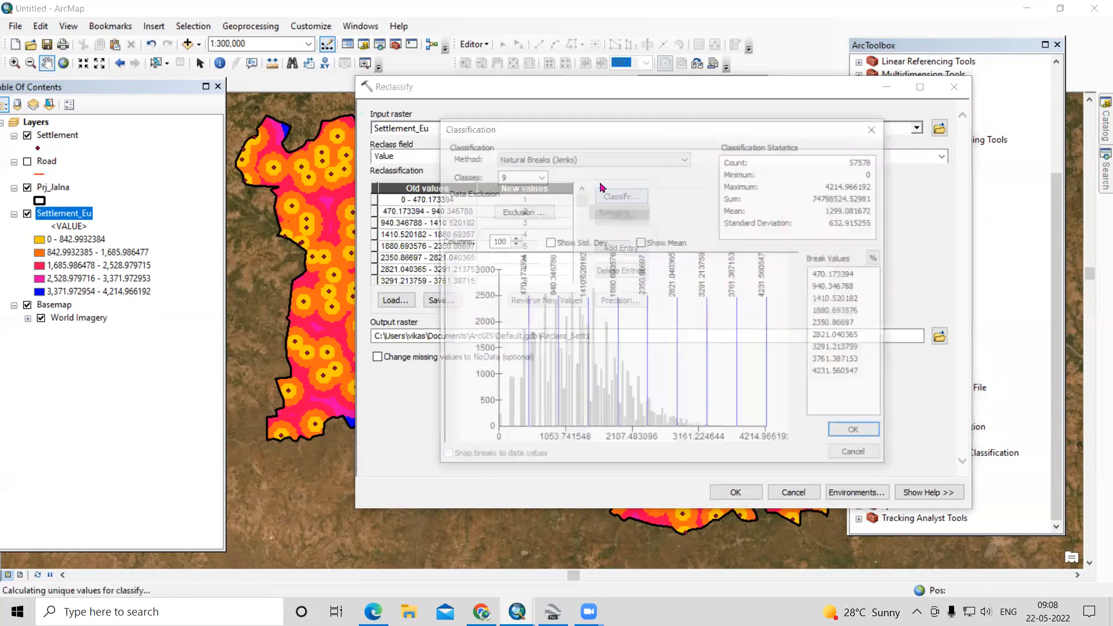
pyautogui.click(541, 178)
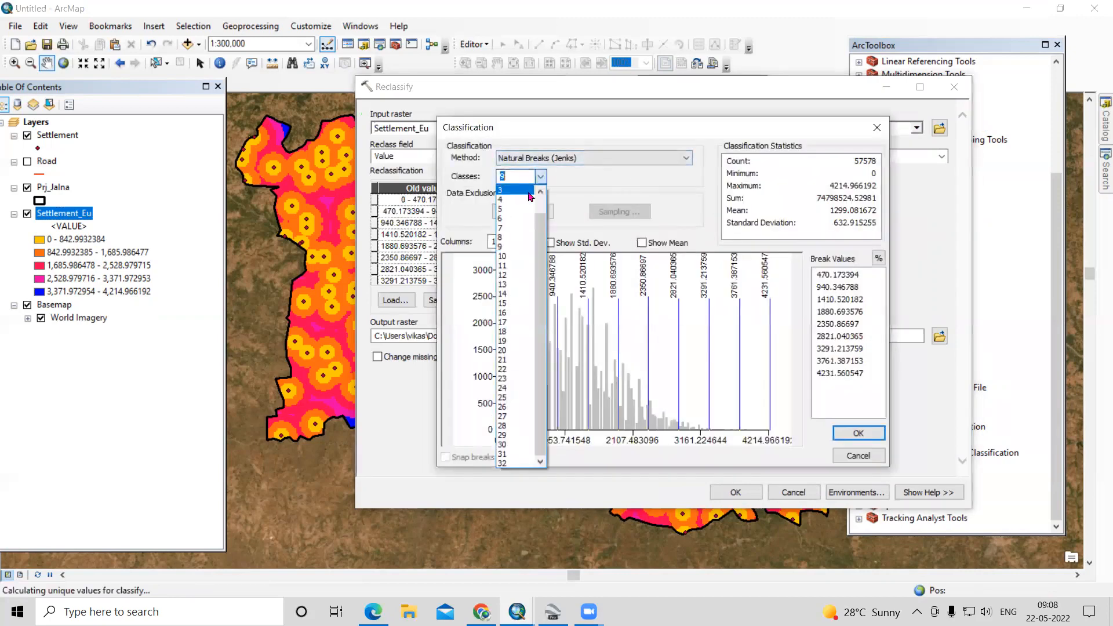
pyautogui.click(516, 210)
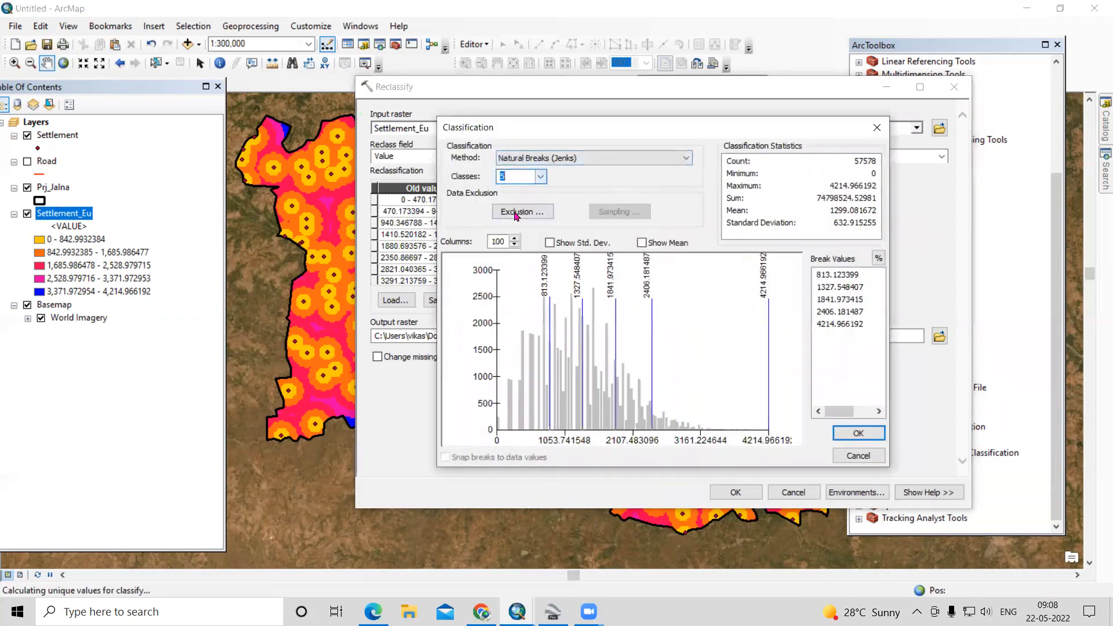
pyautogui.click(859, 434)
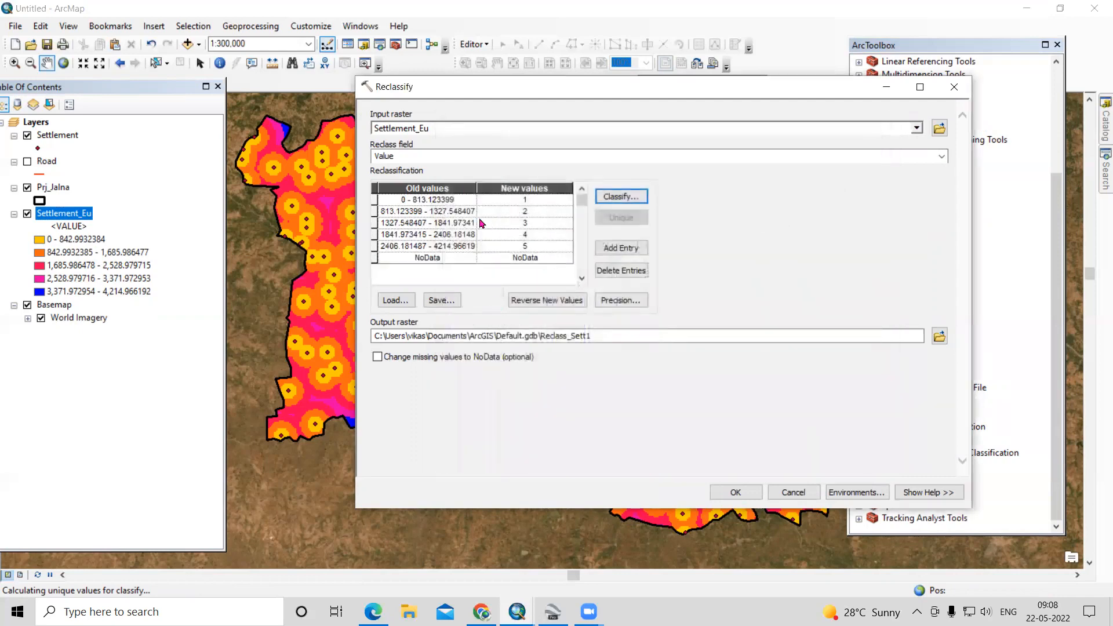
# Step: Reverse the new values in the reclassification table so they run from 5 for the nearest distance range down to 1 for the farthest
pyautogui.moveTo(487, 93); pyautogui.dragTo(640, 89)
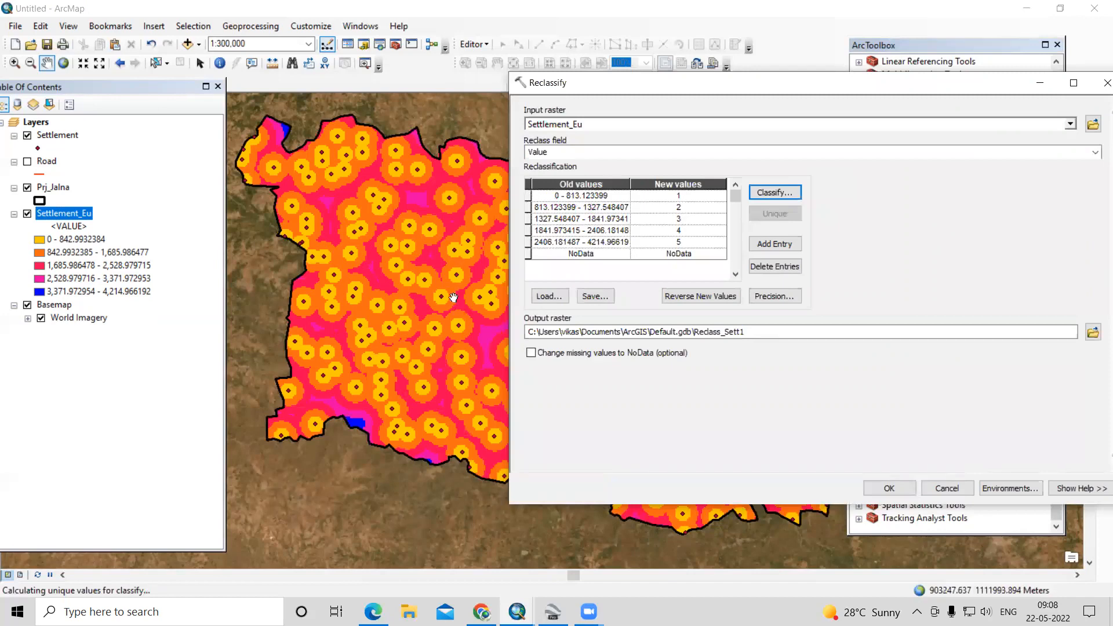
pyautogui.click(695, 196)
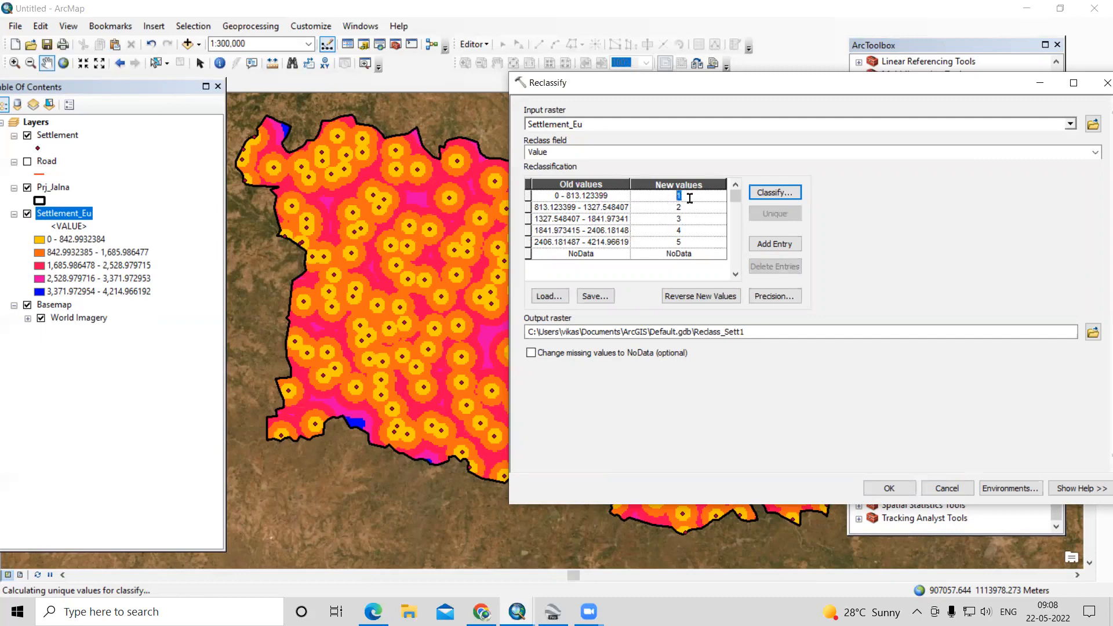
pyautogui.write('5')
pyautogui.click(698, 210)
pyautogui.write('4')
pyautogui.click(695, 216)
pyautogui.click(696, 230)
pyautogui.write('2')
pyautogui.click(692, 240)
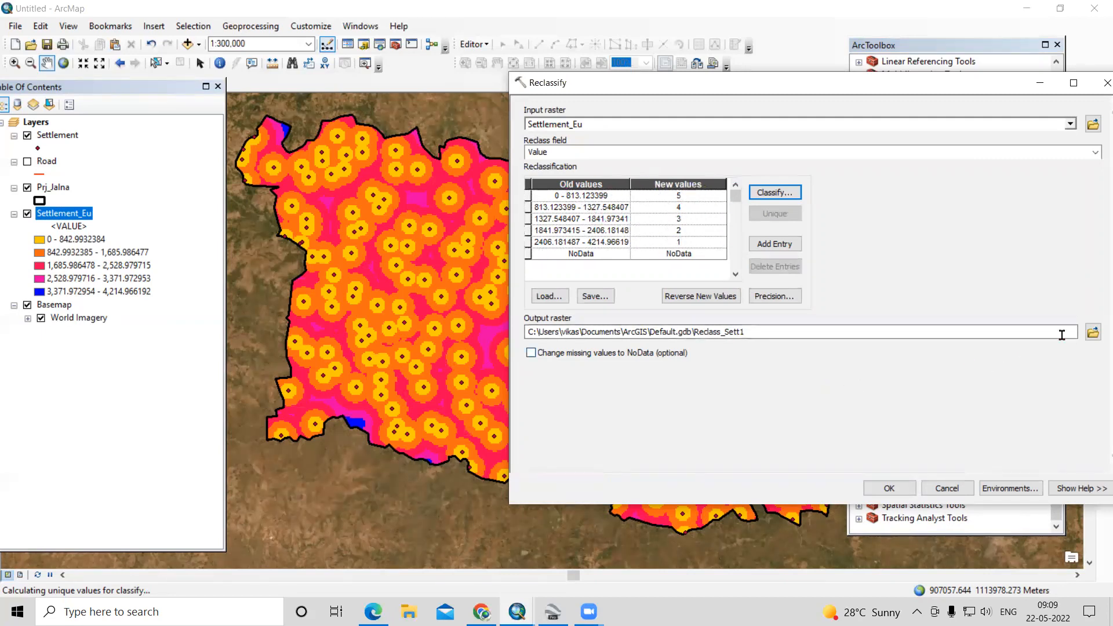
# Step: Save the output raster as reclass_village.tif in the Euclidean Distance folder and run Reclassify
pyautogui.click(1092, 335)
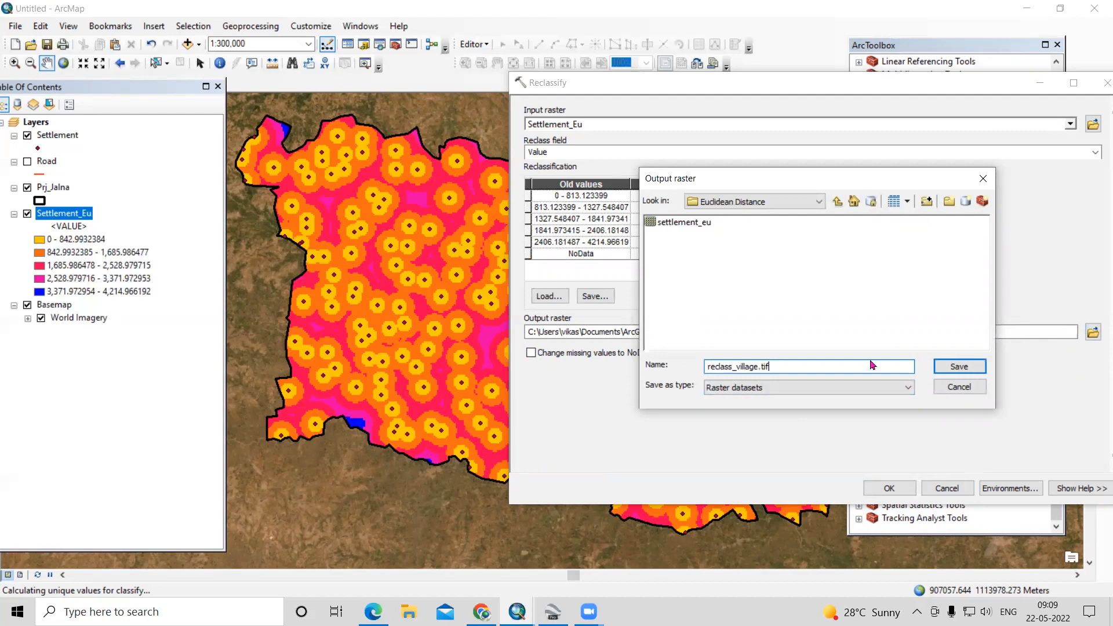
pyautogui.click(959, 366)
pyautogui.click(890, 489)
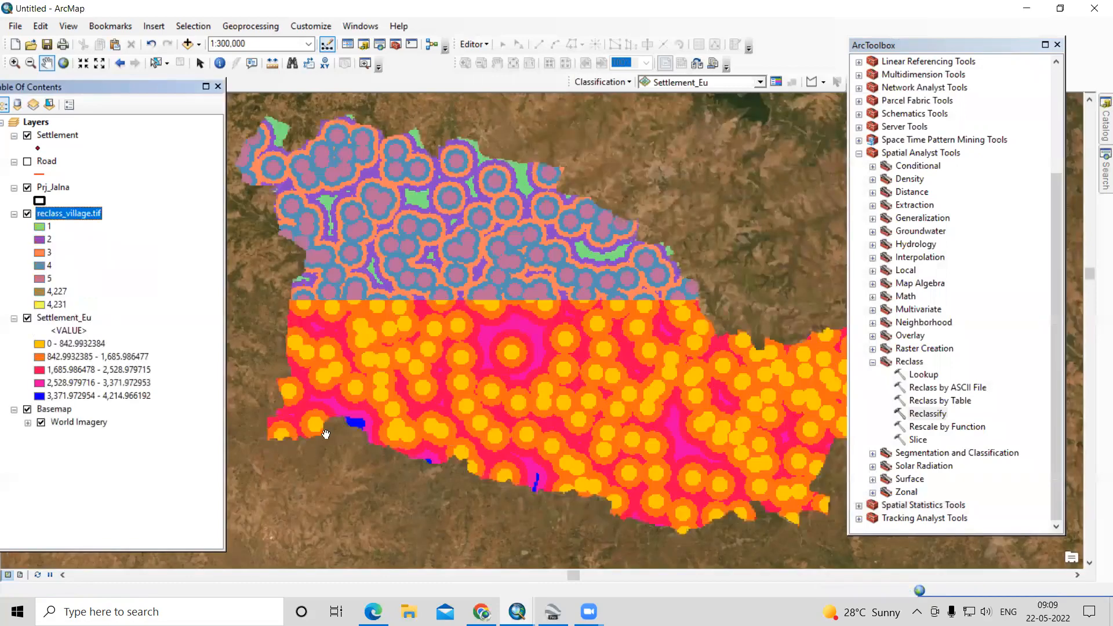
pyautogui.click(56, 292)
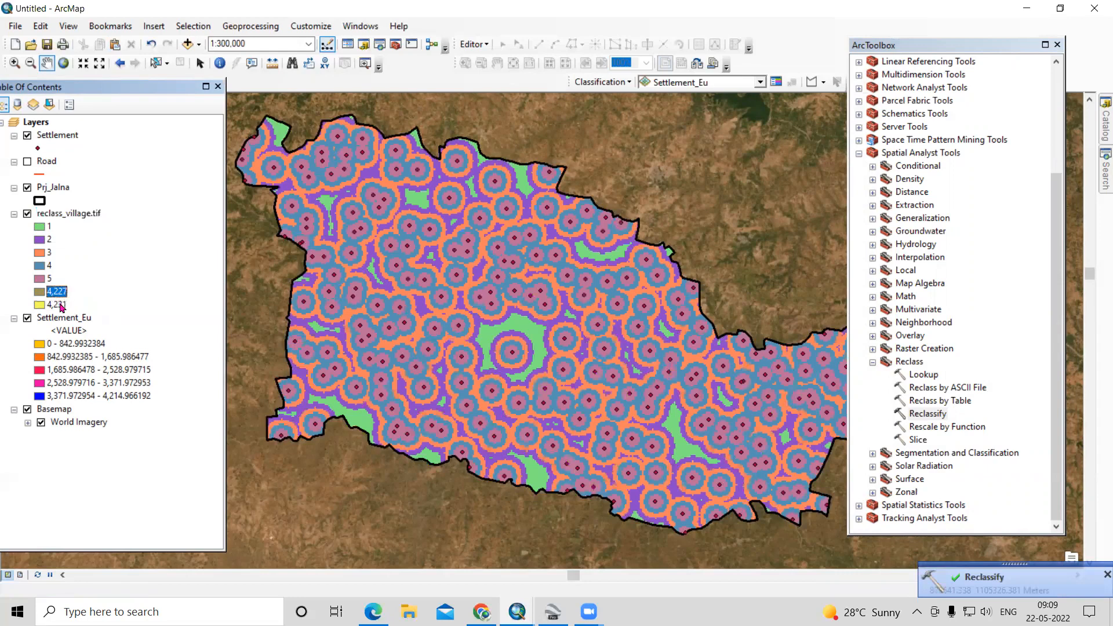
pyautogui.click(62, 305)
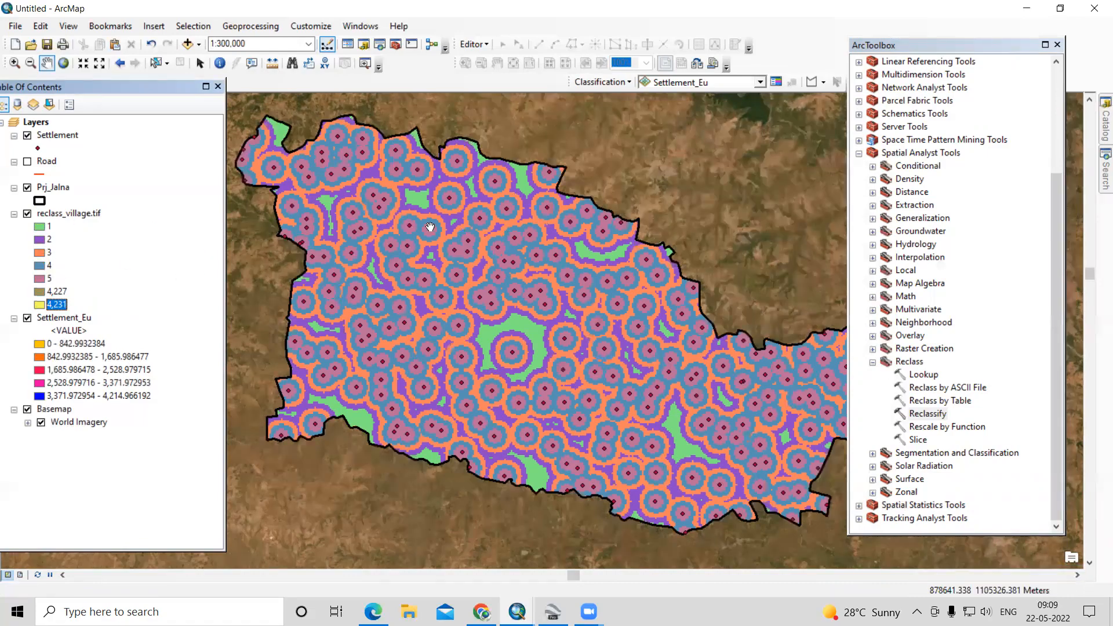
# Step: Hide the Settlement, Settlement_Eu and reclass_village.tif layers and show the Road layer over the whole Jalna area
pyautogui.scroll(-1, 433, 225)
pyautogui.scroll(-1, 461, 264)
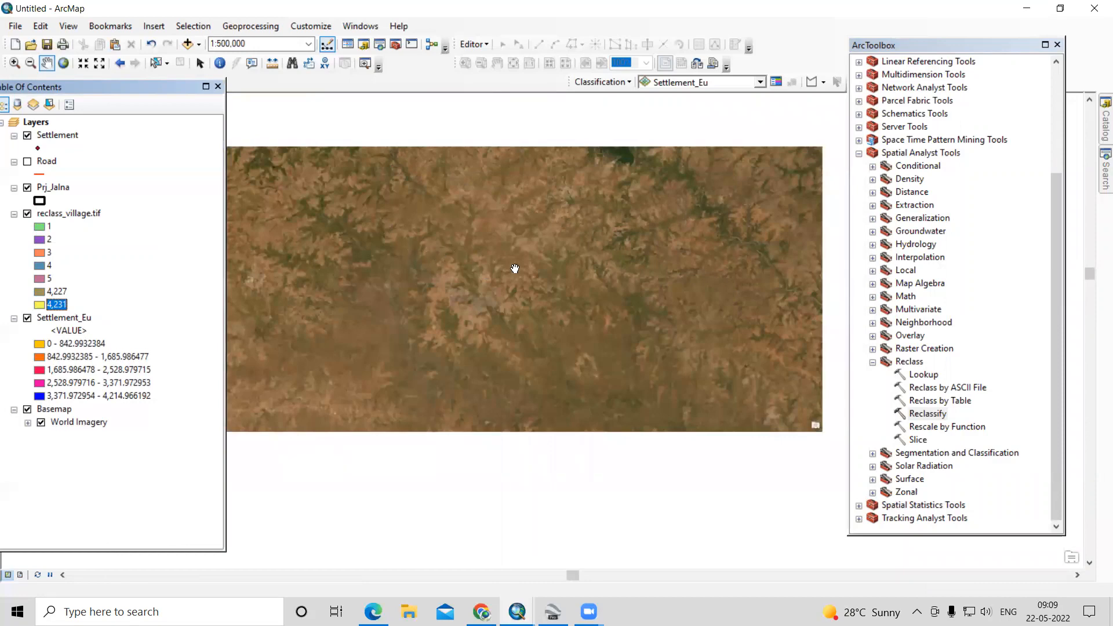
pyautogui.click(27, 136)
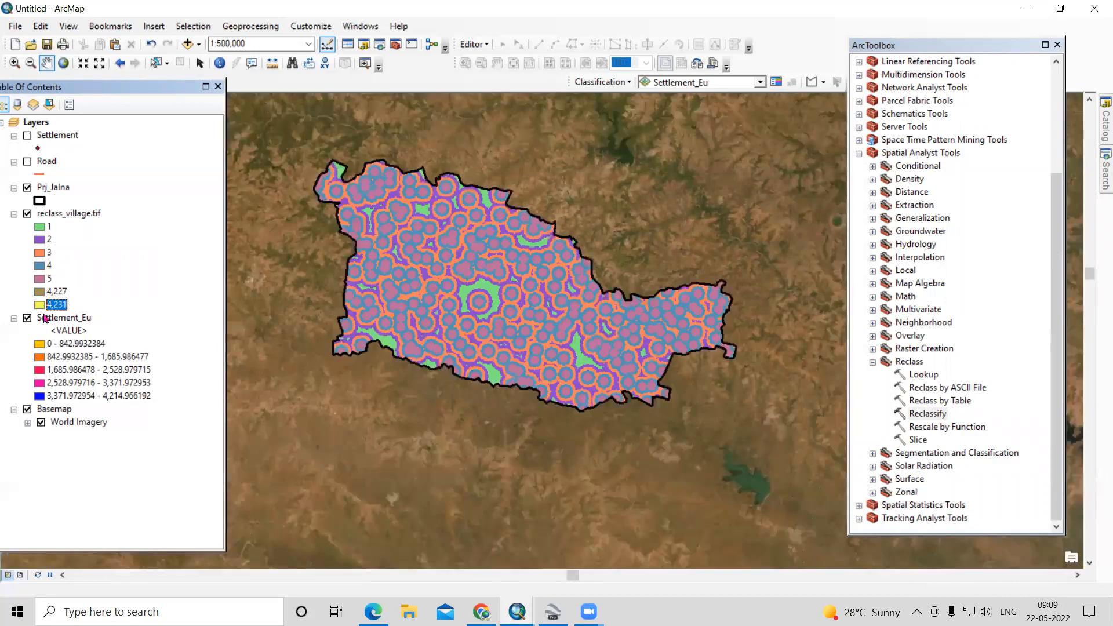
pyautogui.click(27, 318)
pyautogui.click(27, 161)
pyautogui.click(28, 214)
pyautogui.click(28, 214)
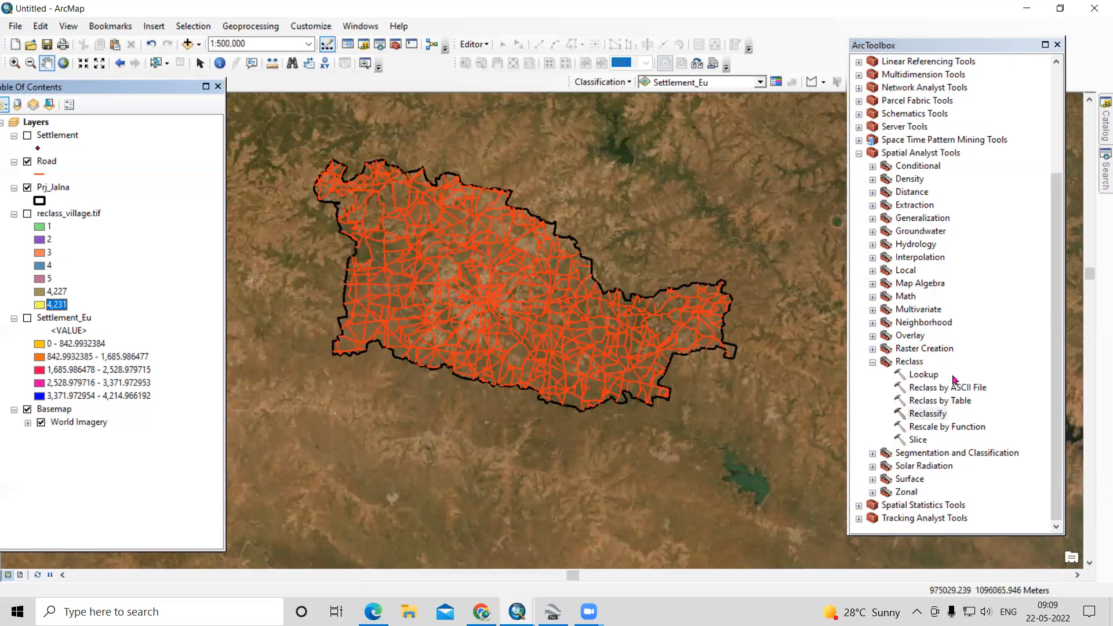
# Step: Open the Euclidean Distance tool again from the Distance toolset for the road analysis
pyautogui.scroll(4, 955, 380)
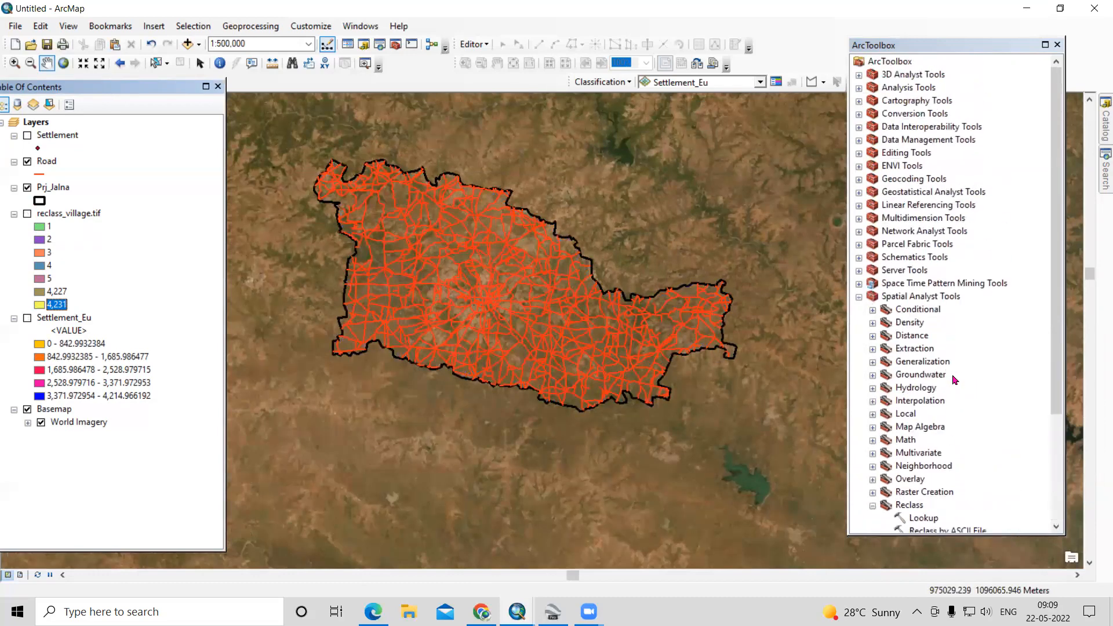
pyautogui.scroll(-4, 954, 380)
pyautogui.scroll(4, 984, 280)
pyautogui.doubleClick(924, 340)
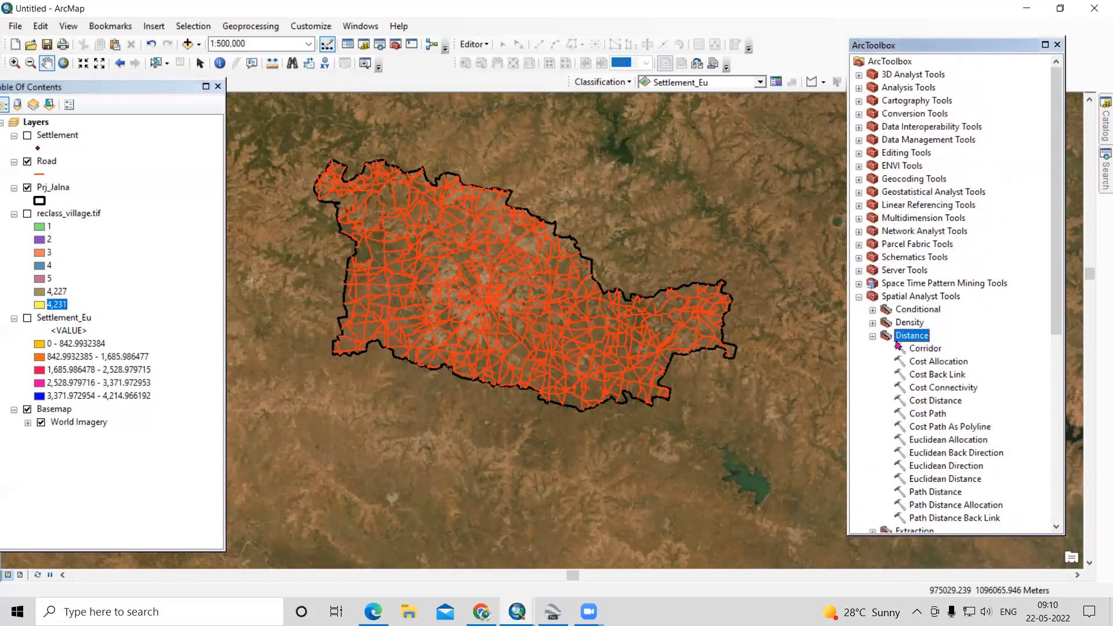
pyautogui.scroll(-3, 944, 324)
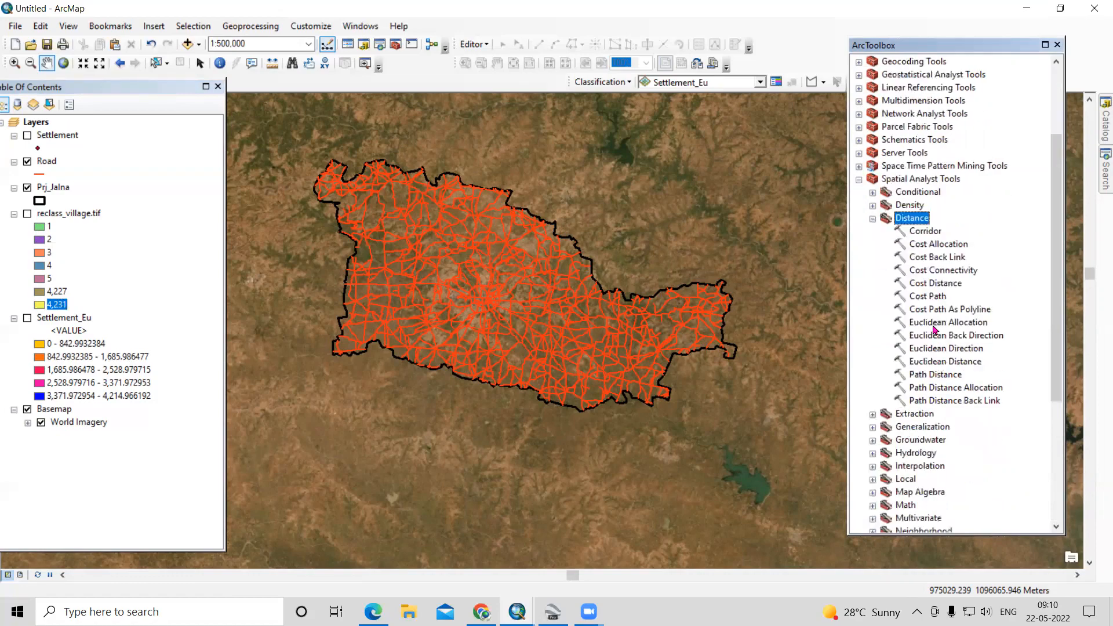
pyautogui.doubleClick(959, 362)
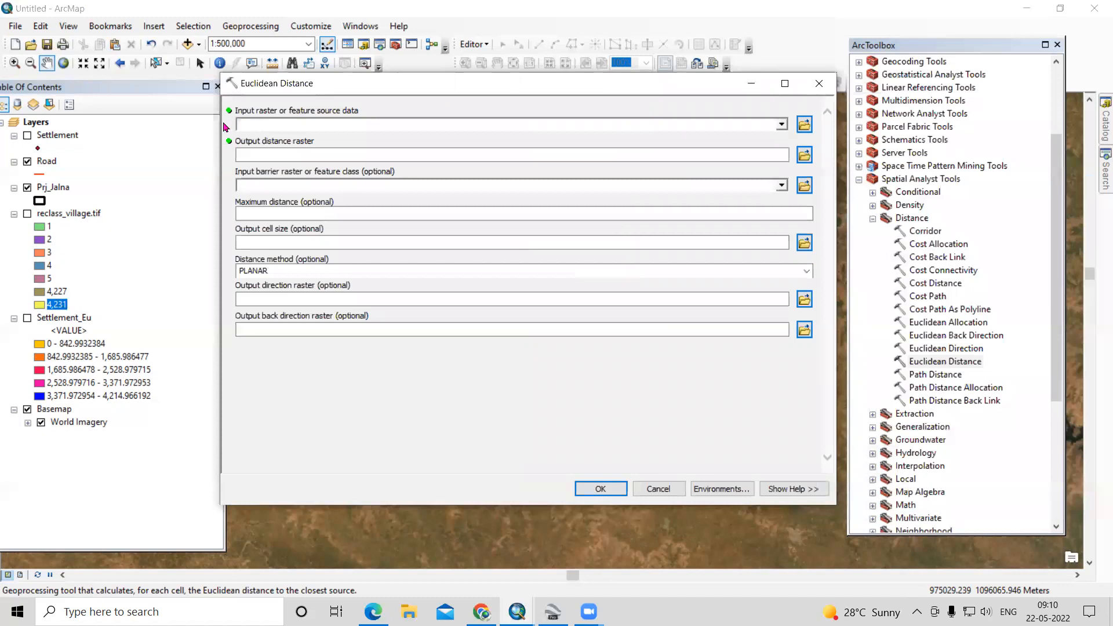
# Step: Set Road as the input source data and save the output distance raster as Road_Eu in the Euclidean Distance folder
pyautogui.click(781, 124)
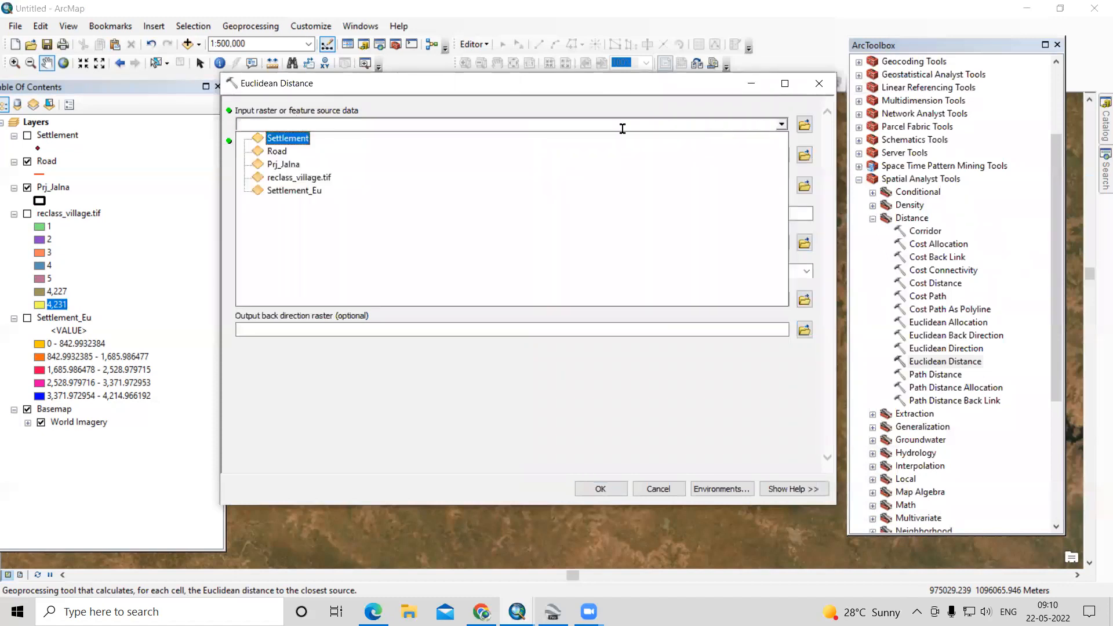
pyautogui.click(277, 152)
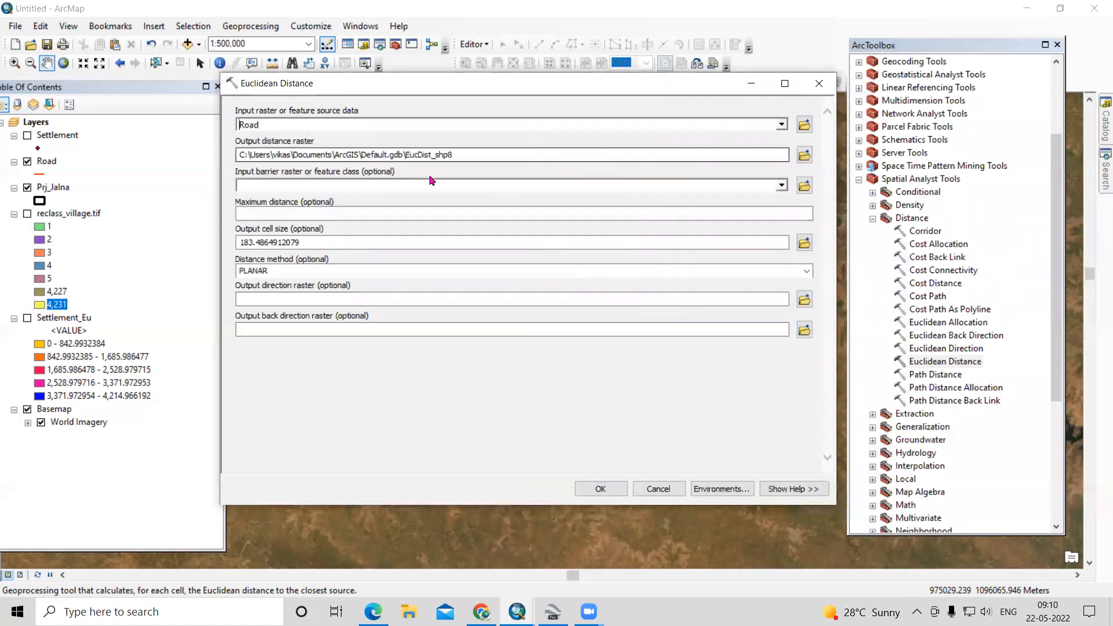
pyautogui.click(804, 155)
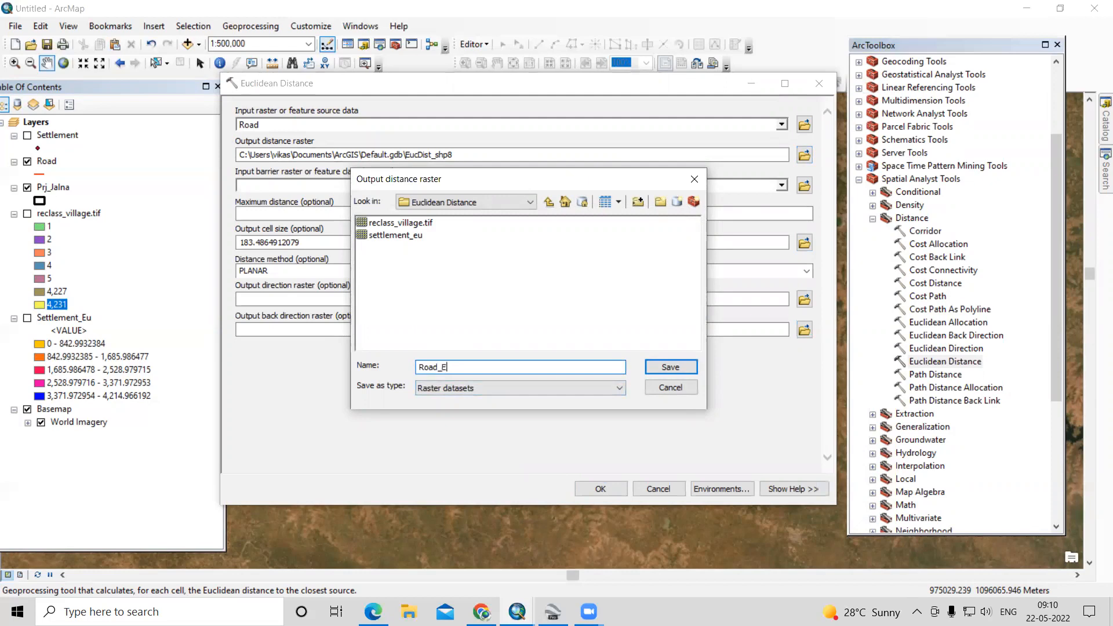
pyautogui.write('Road_Eu')
pyautogui.click(671, 370)
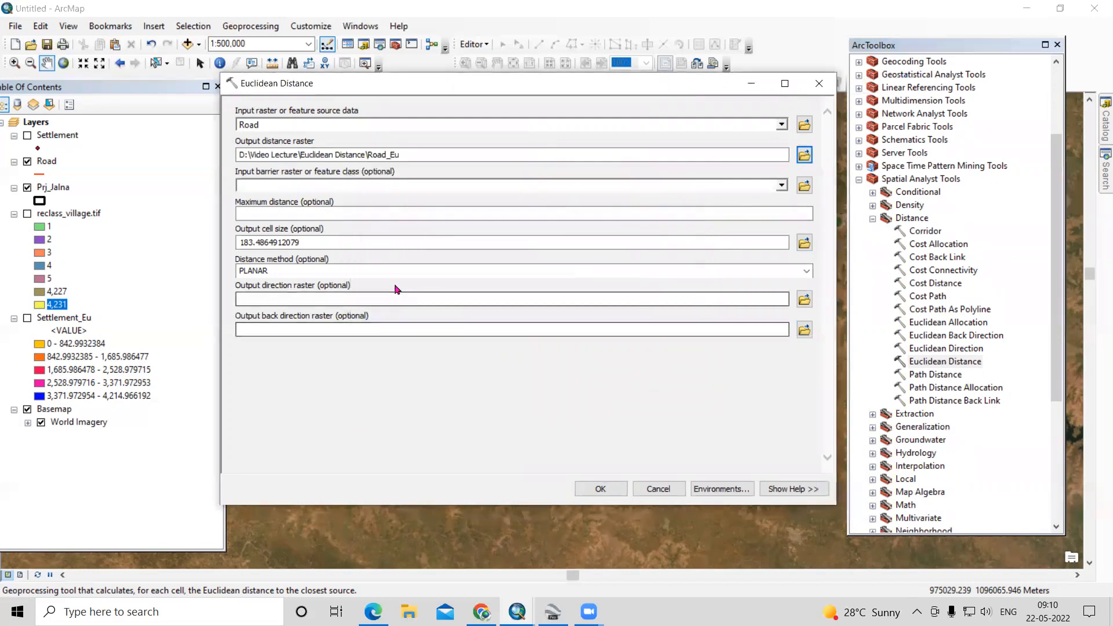
# Step: In the tool's environment settings, set the processing extent to match the Prj_Jalna layer
pyautogui.click(719, 489)
pyautogui.click(578, 145)
pyautogui.click(620, 171)
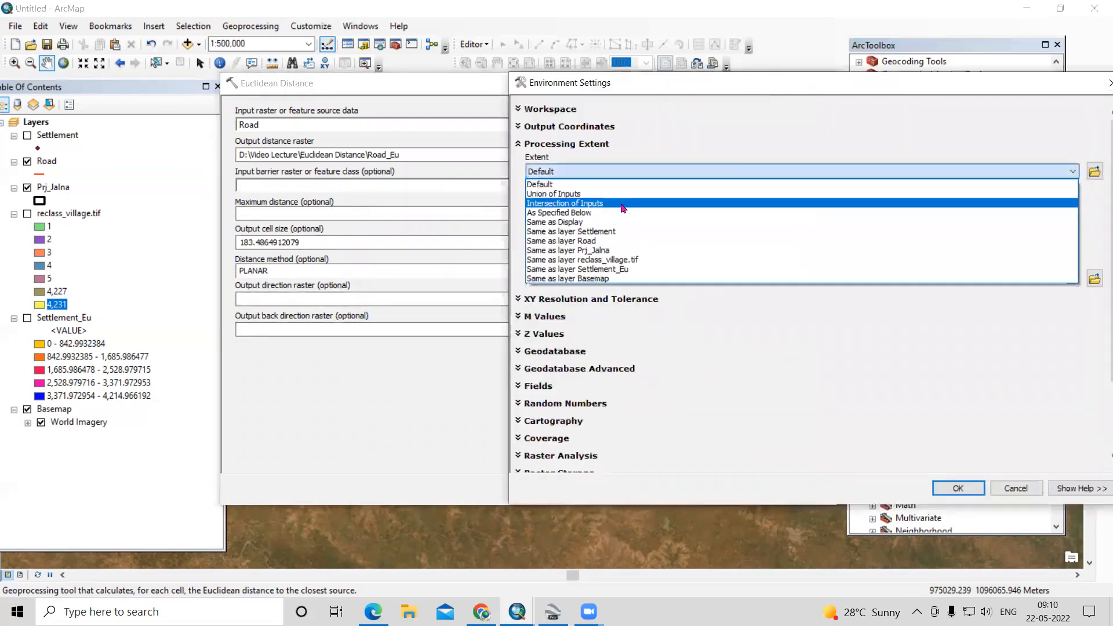
pyautogui.click(624, 249)
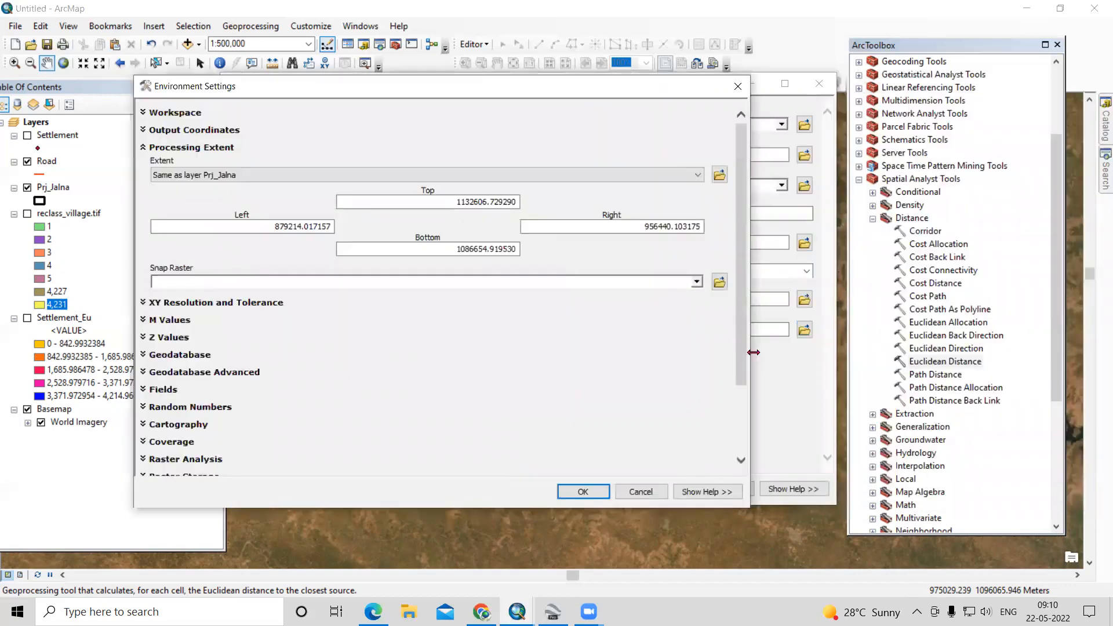
# Step: Set Prj_Jalna as the raster analysis mask, accept the environment settings and run Euclidean Distance
pyautogui.scroll(-3, 739, 338)
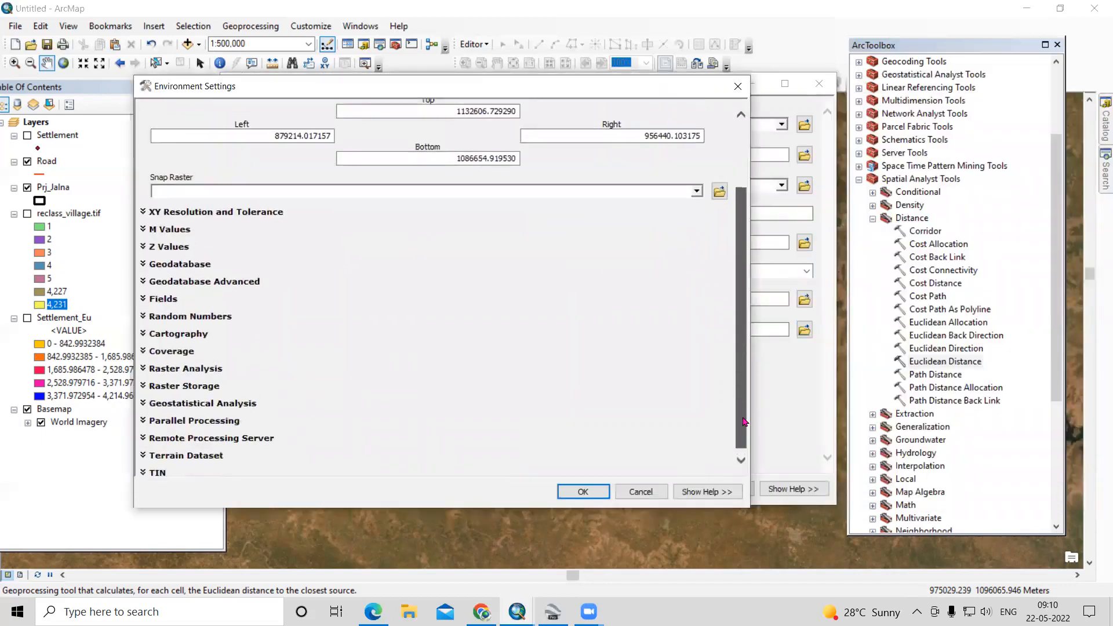
pyautogui.click(206, 364)
pyautogui.scroll(-2, 744, 373)
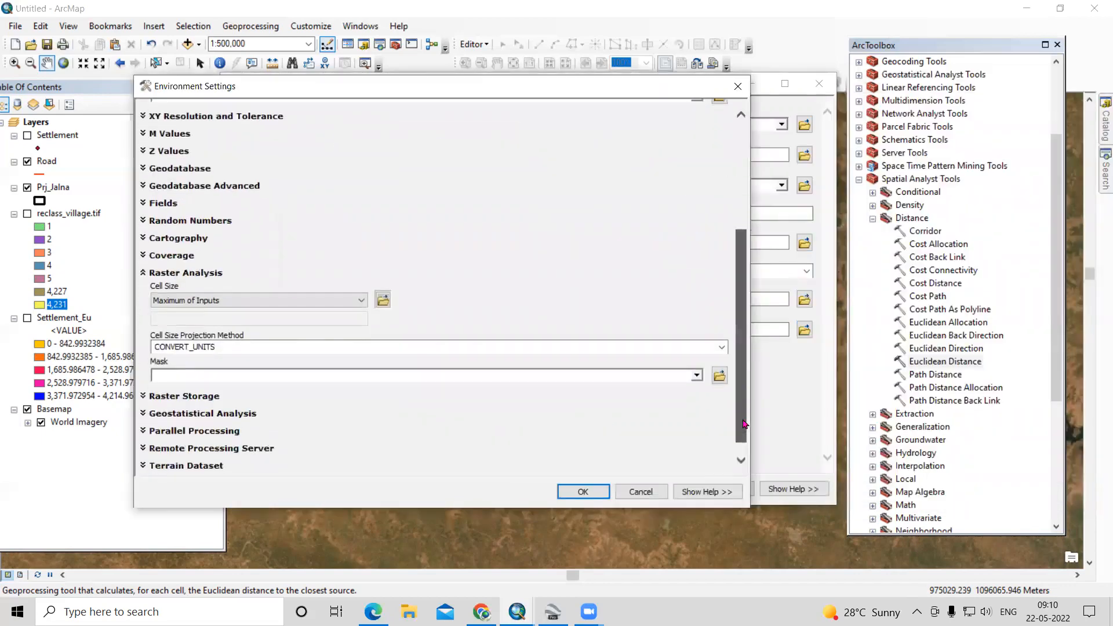
pyautogui.click(696, 375)
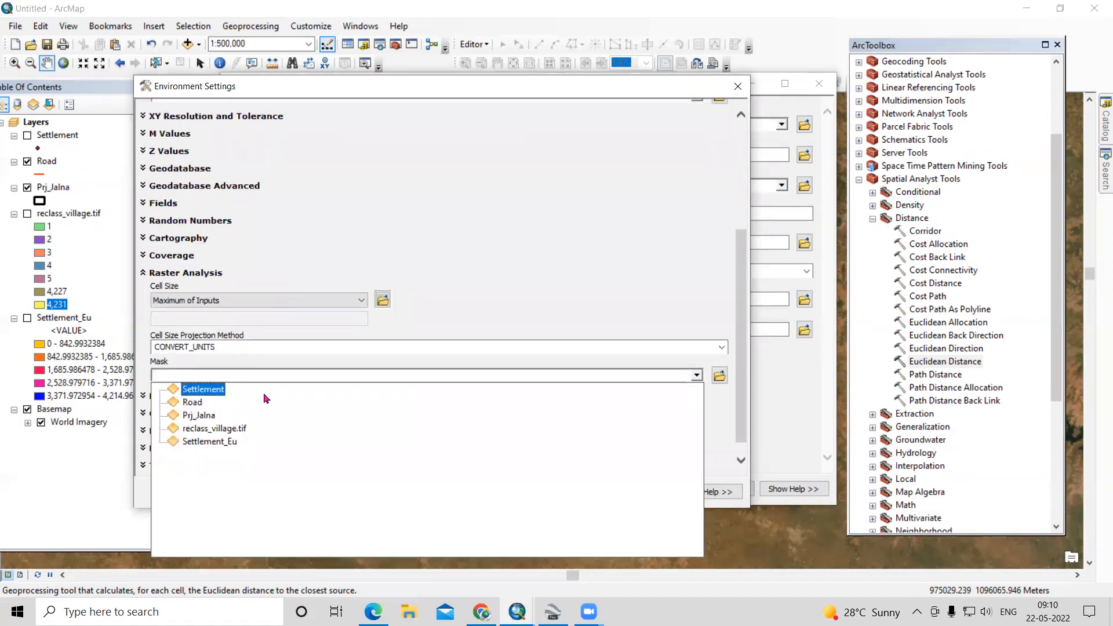
pyautogui.click(189, 415)
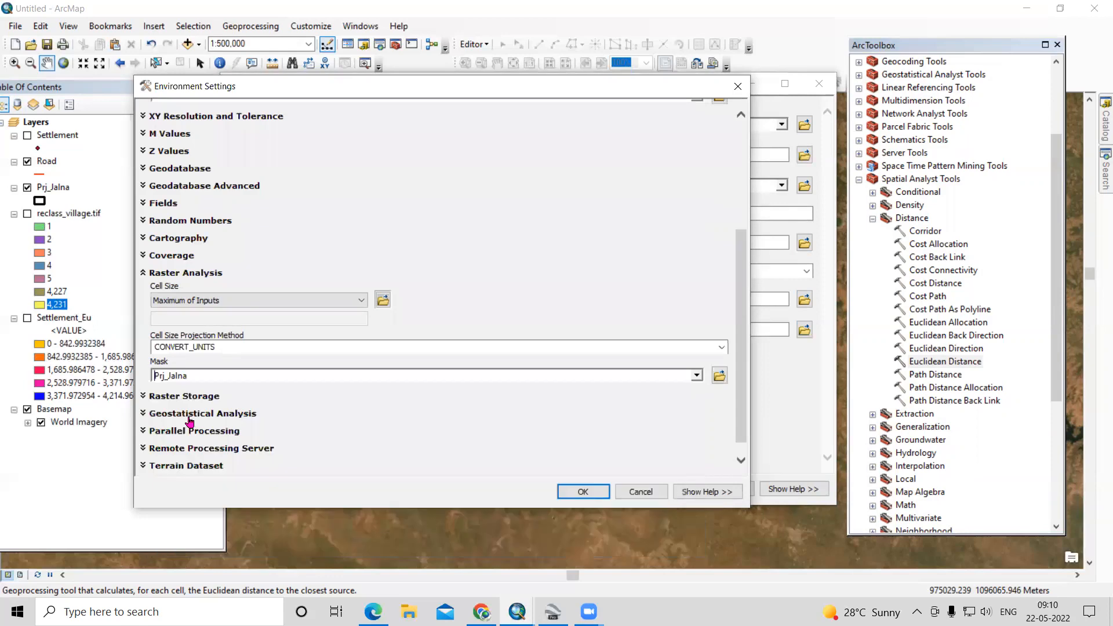
pyautogui.click(584, 492)
pyautogui.click(603, 487)
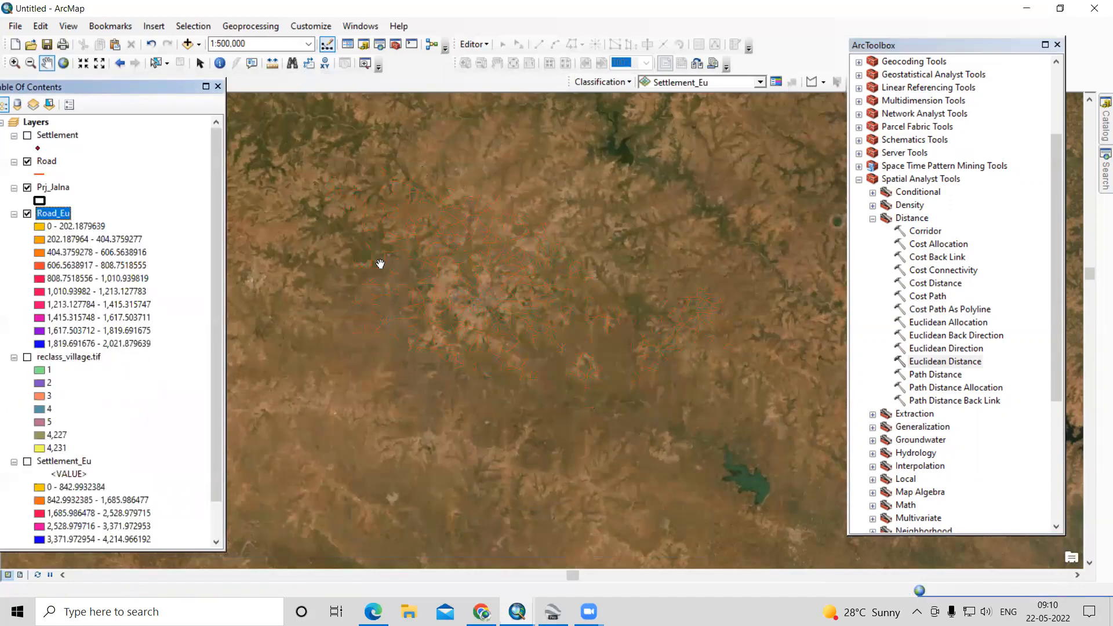
# Step: Change the classified symbology of the Road_Eu layer to 5 classes
pyautogui.scroll(3, 380, 275)
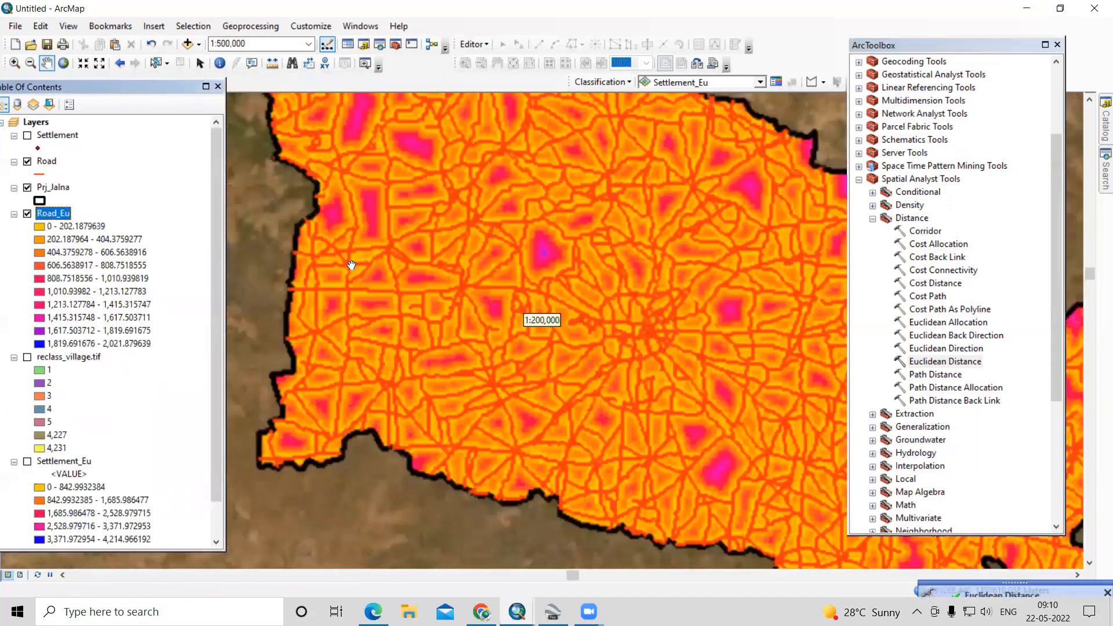
pyautogui.scroll(3, 352, 265)
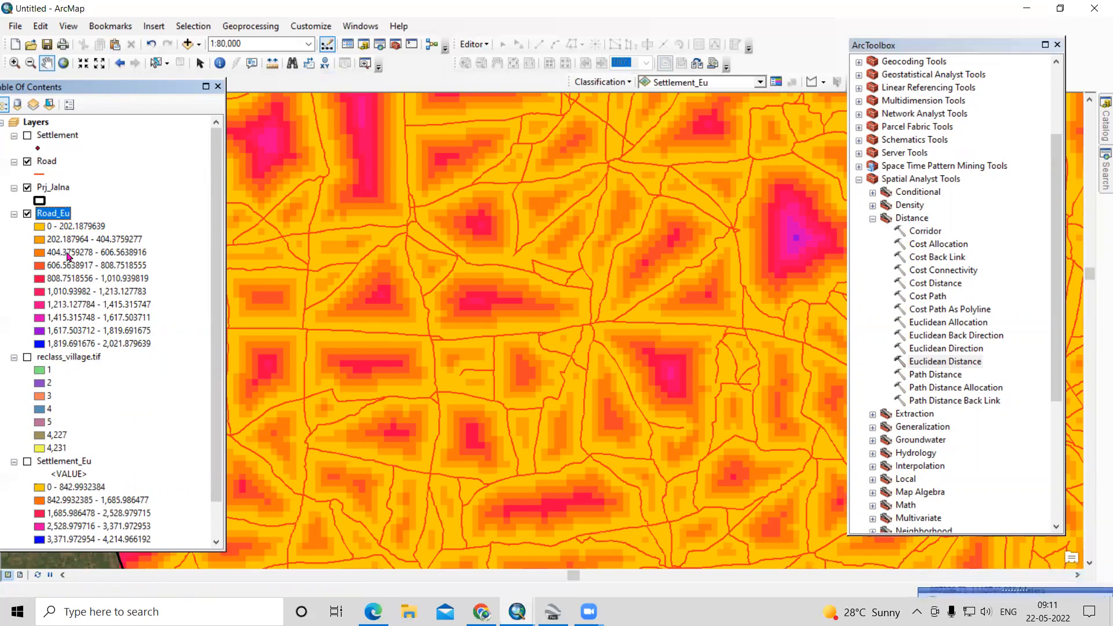
pyautogui.scroll(-4, 589, 329)
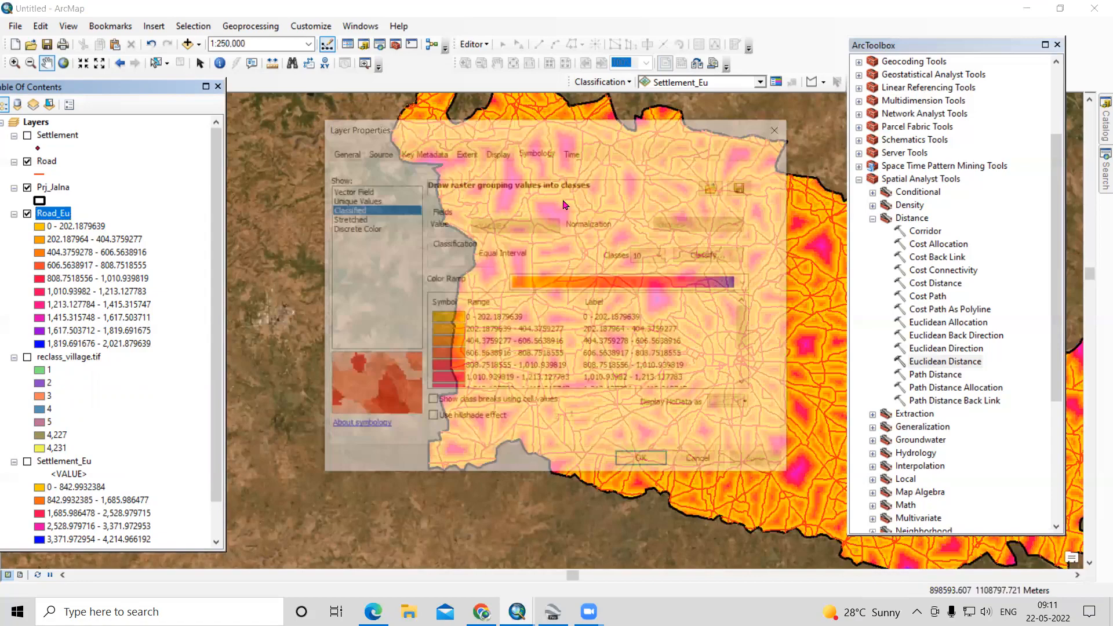
pyautogui.click(663, 255)
pyautogui.click(654, 291)
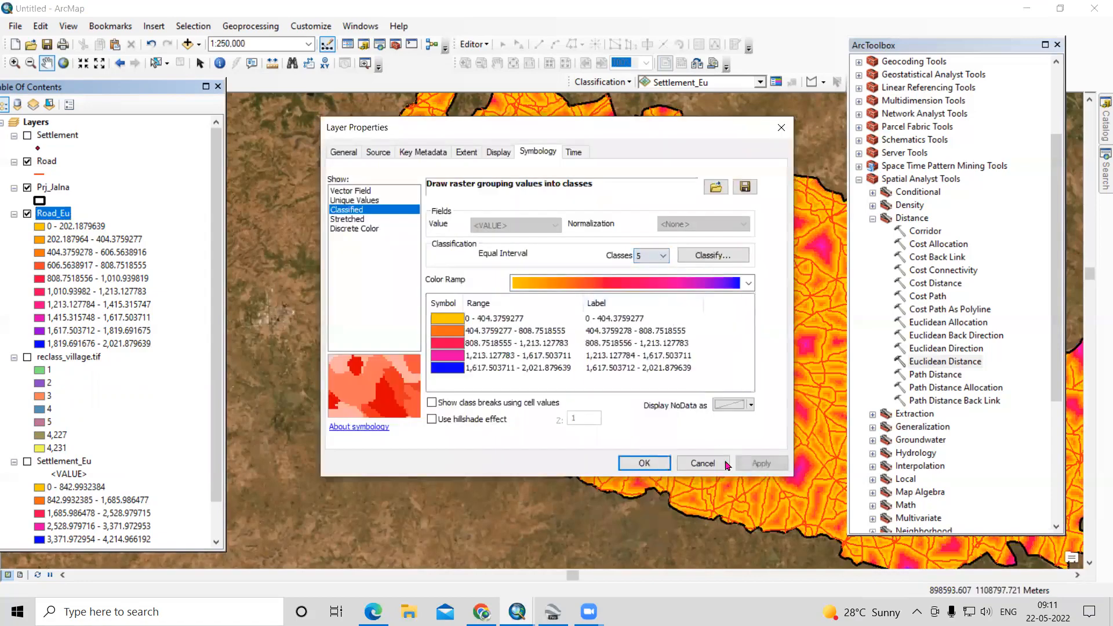
pyautogui.click(762, 462)
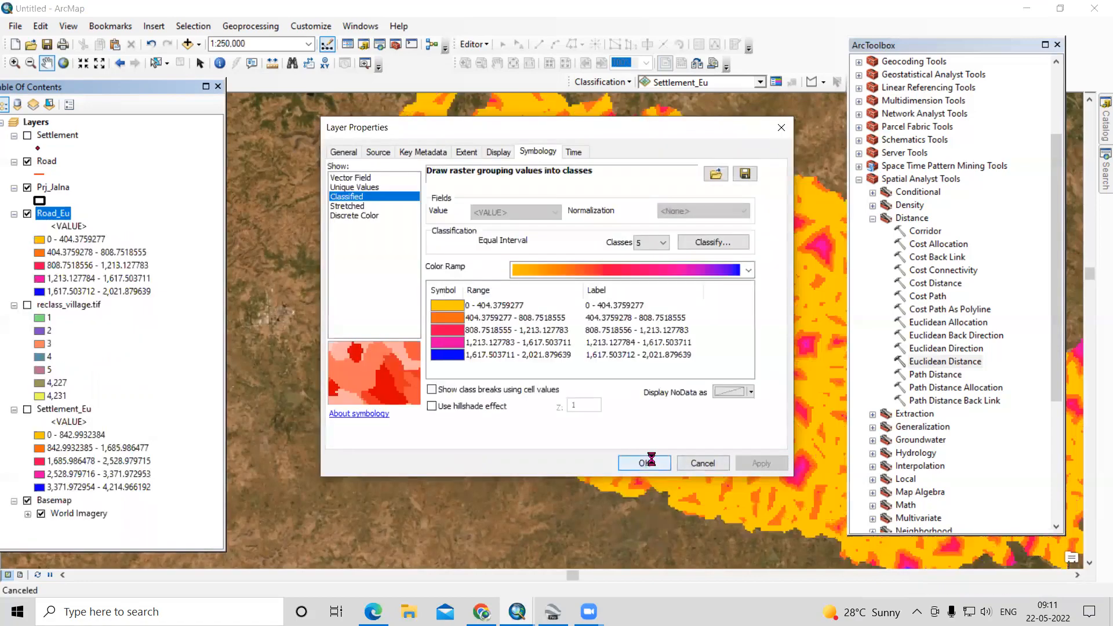
pyautogui.click(644, 463)
# Step: Start the Reclassify tool from the Reclass toolset with Road_Eu as the input raster
pyautogui.moveTo(585, 346); pyautogui.dragTo(402, 385)
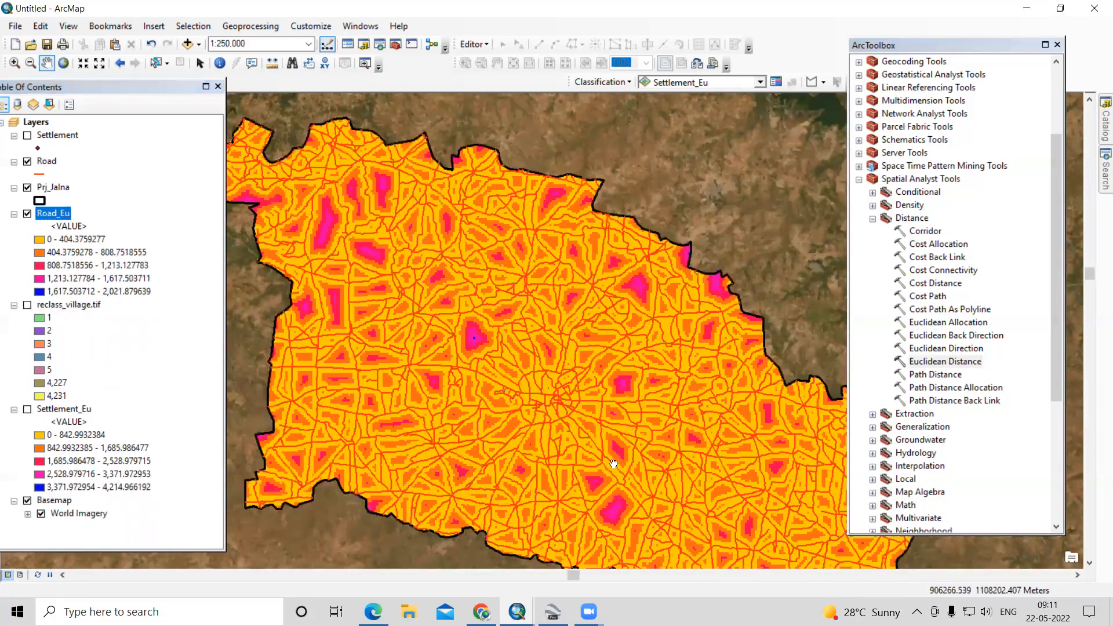
pyautogui.moveTo(614, 474); pyautogui.dragTo(614, 458)
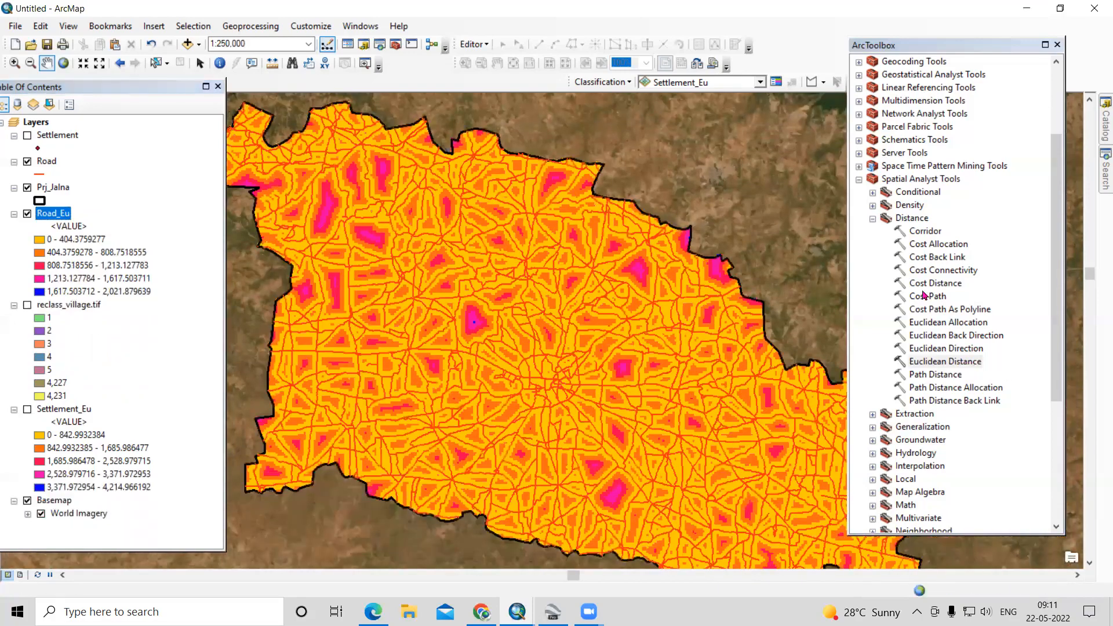
pyautogui.scroll(-6, 961, 404)
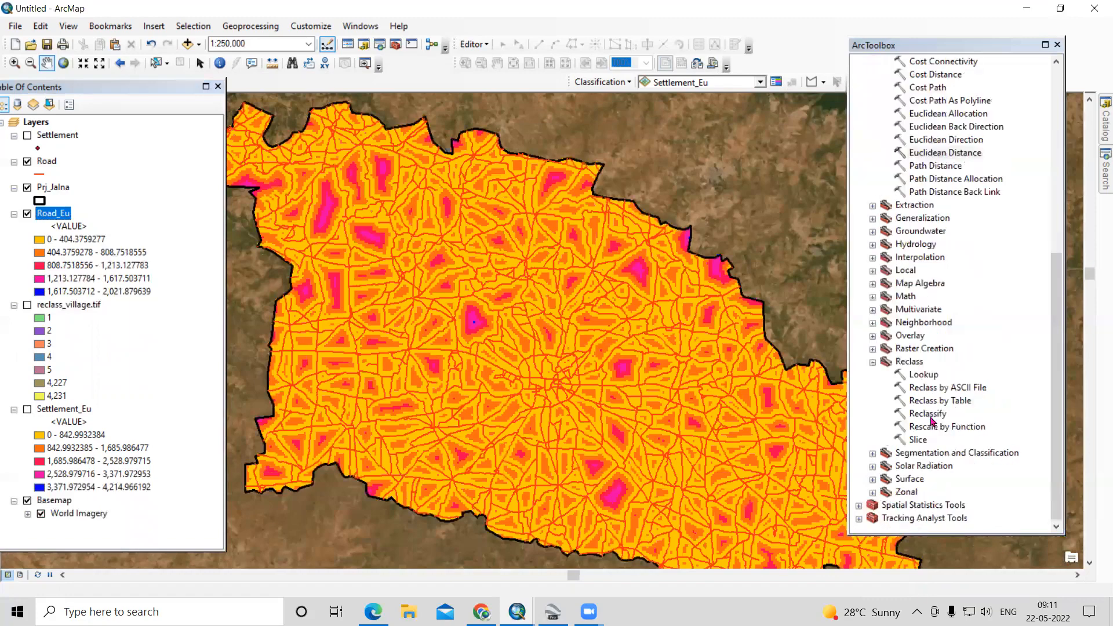
pyautogui.doubleClick(930, 415)
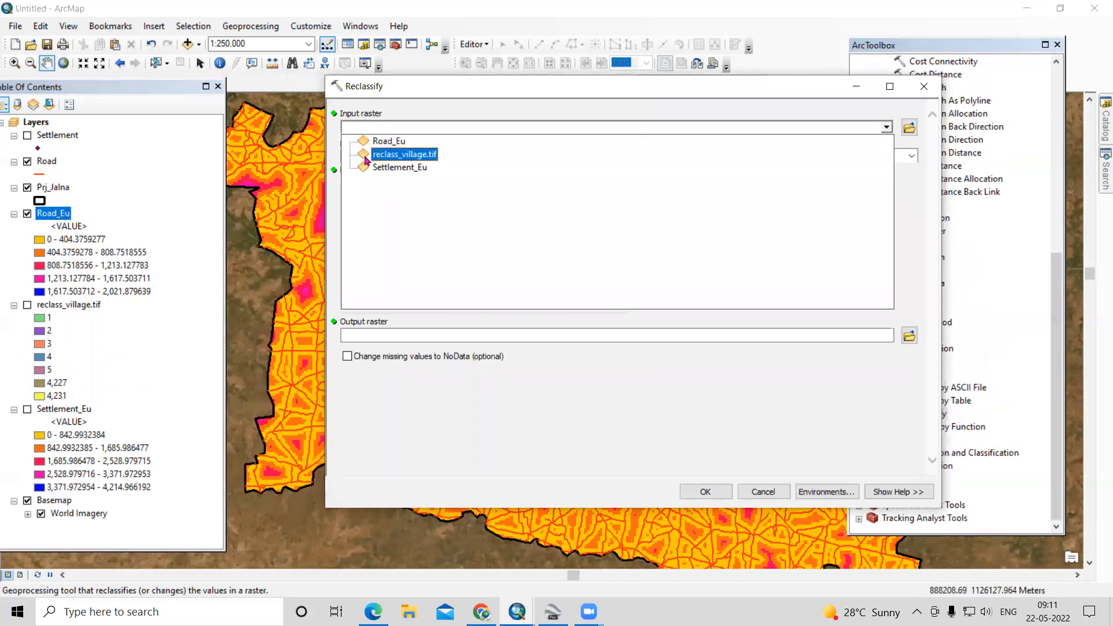
pyautogui.click(383, 145)
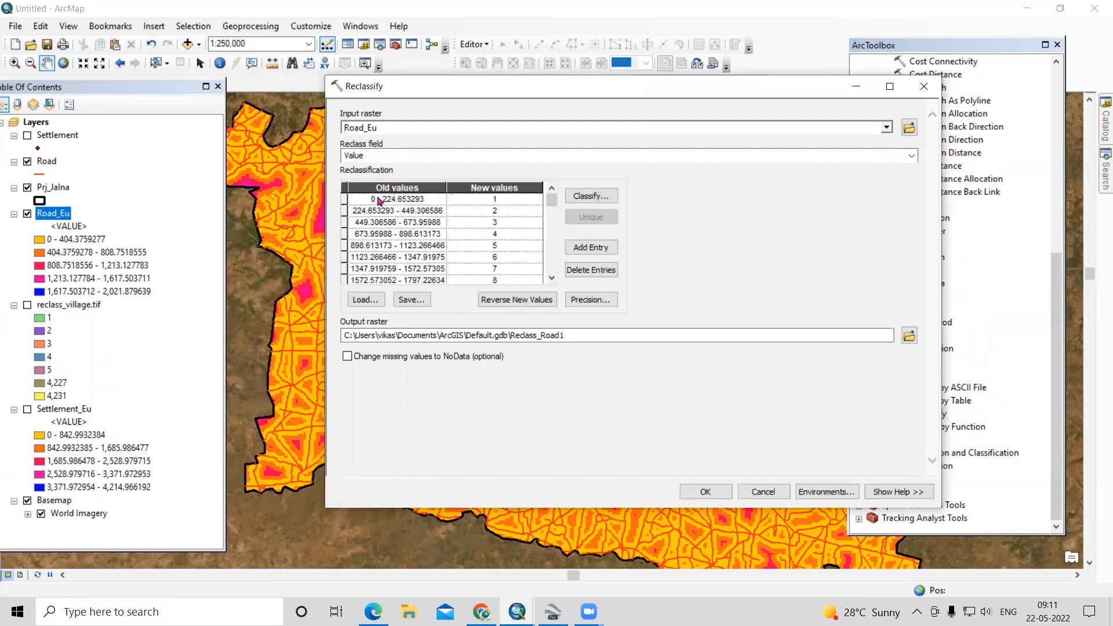
# Step: Set the classification of the road distance values to 5 classes
pyautogui.click(586, 195)
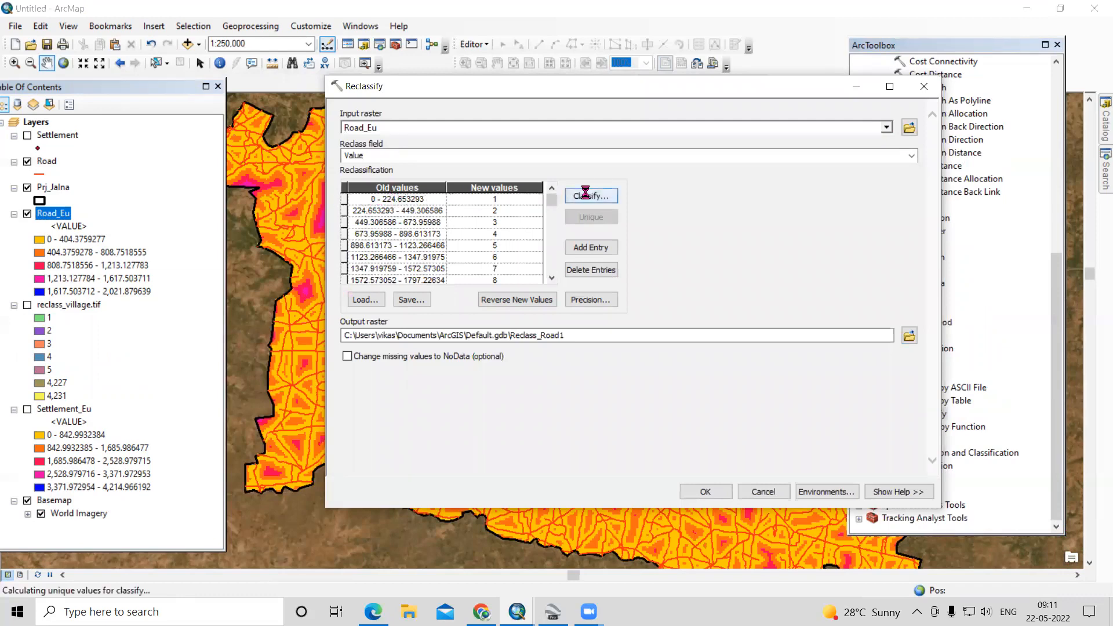
pyautogui.click(509, 176)
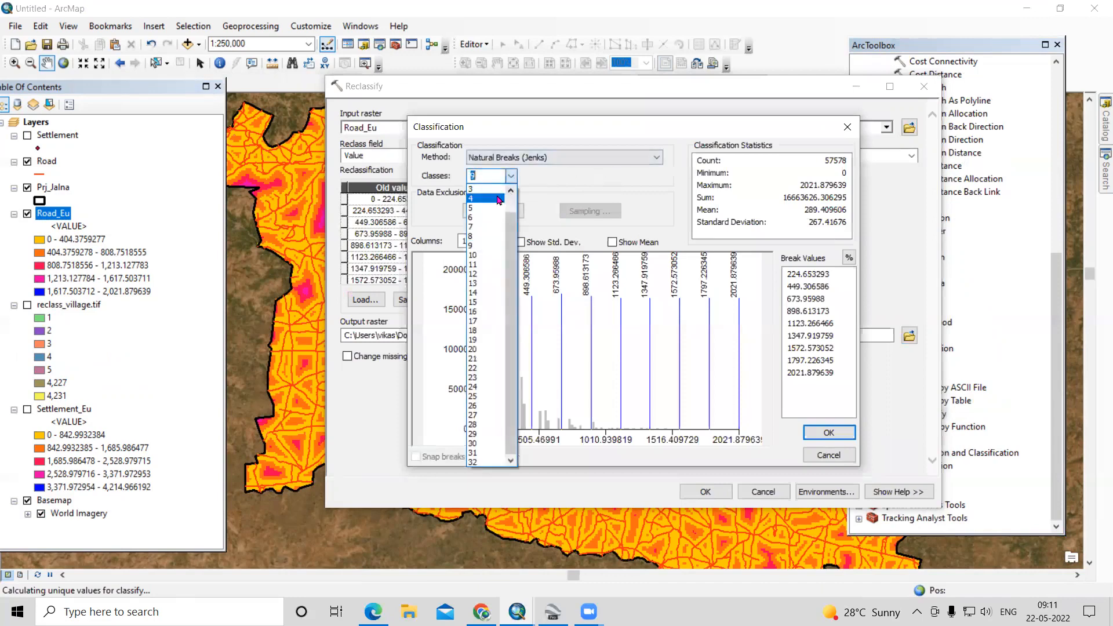
pyautogui.click(495, 210)
pyautogui.click(826, 433)
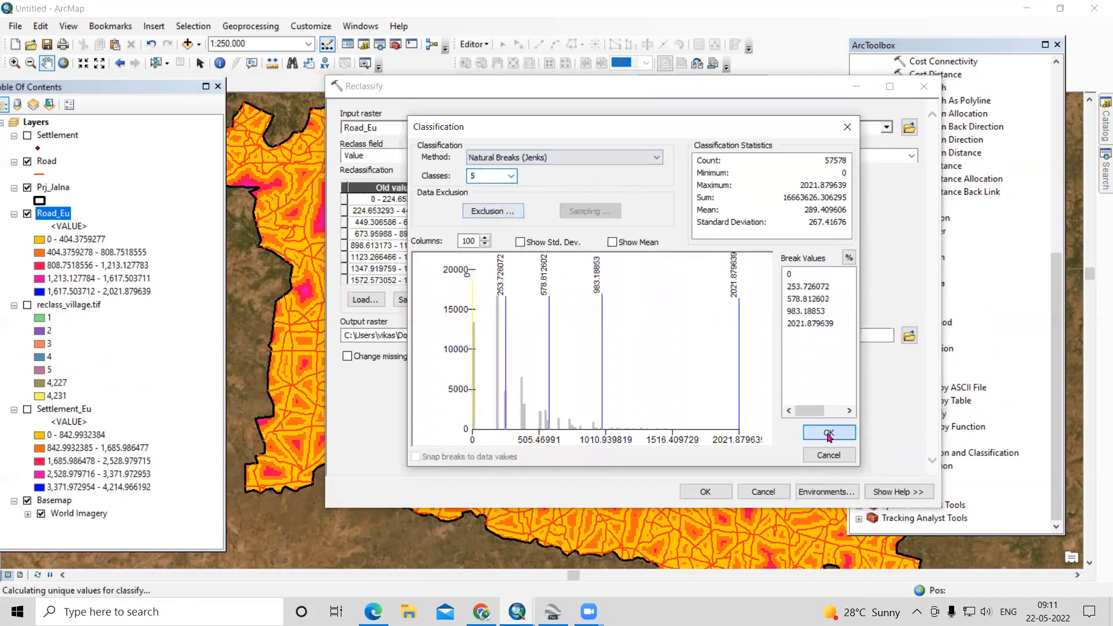
# Step: Enter new values of 5, 4, 3, 2 and 1 in the reclassification table, ranking the nearest distance highest
pyautogui.click(498, 200)
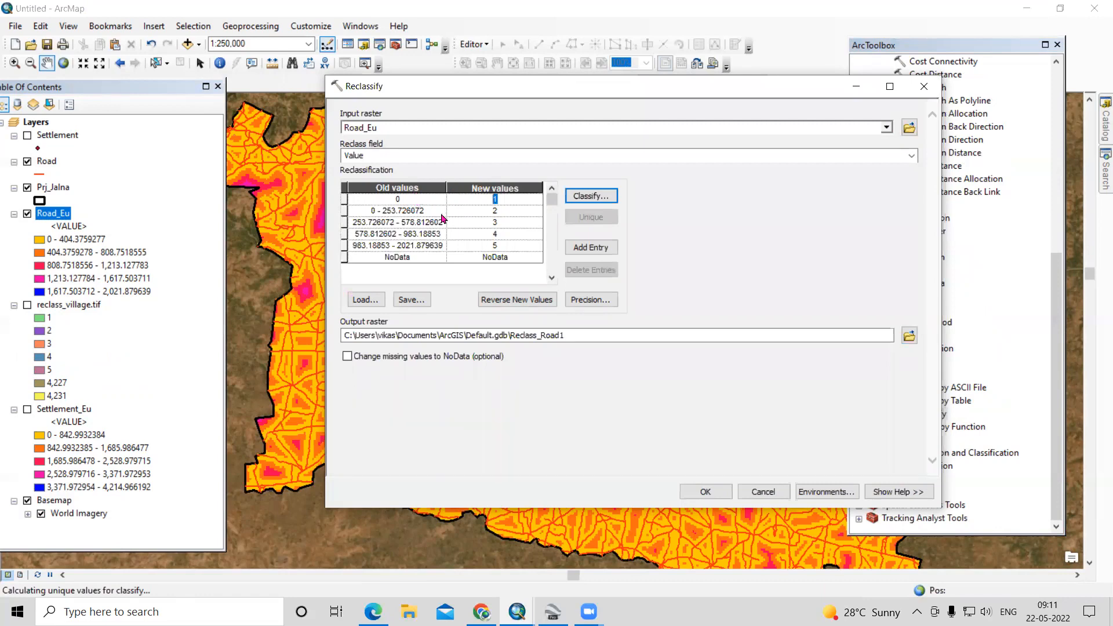
pyautogui.click(497, 211)
pyautogui.write('4')
pyautogui.click(507, 222)
pyautogui.click(509, 232)
pyautogui.write('2')
pyautogui.click(509, 242)
pyautogui.write('1')
pyautogui.click(634, 390)
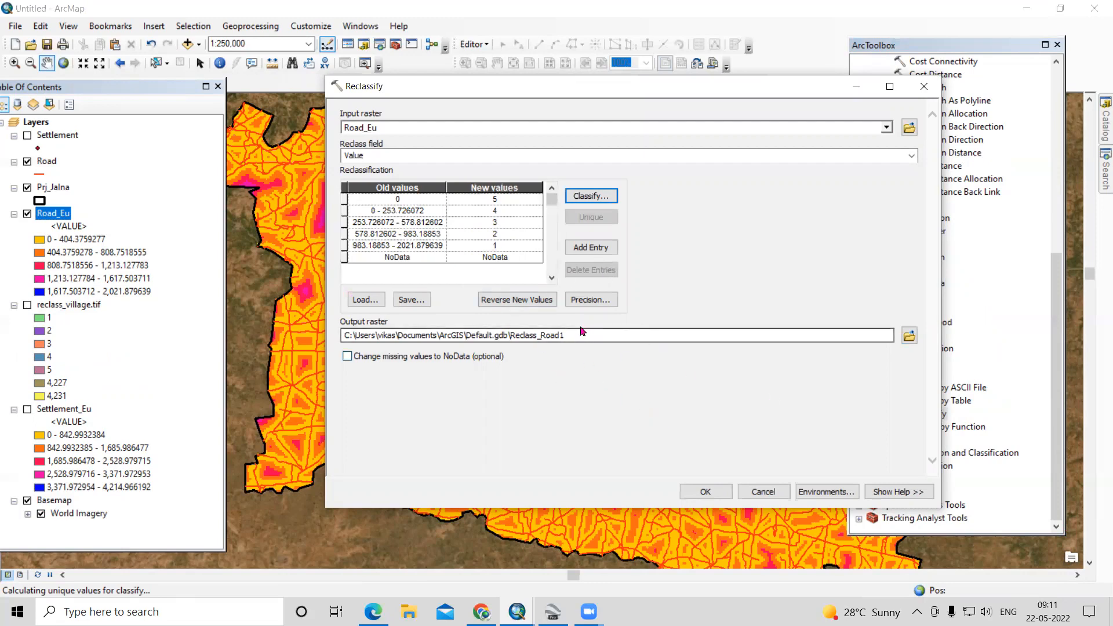
# Step: Run Reclassify with the default output raster and move the reclassified road raster above all other layers
pyautogui.click(706, 493)
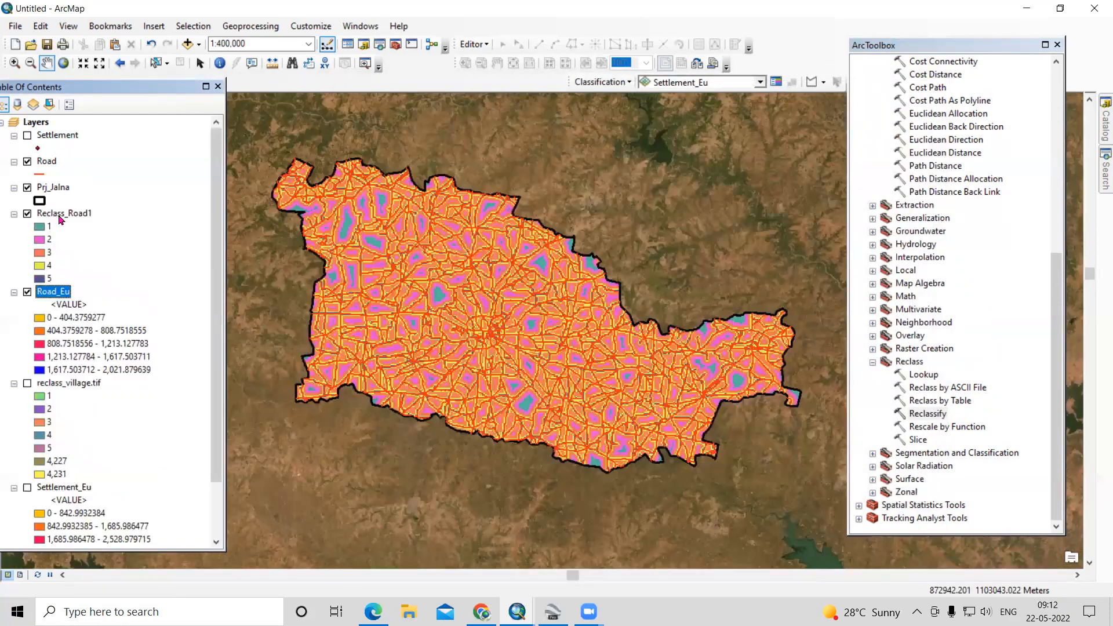
pyautogui.moveTo(60, 219); pyautogui.dragTo(51, 125)
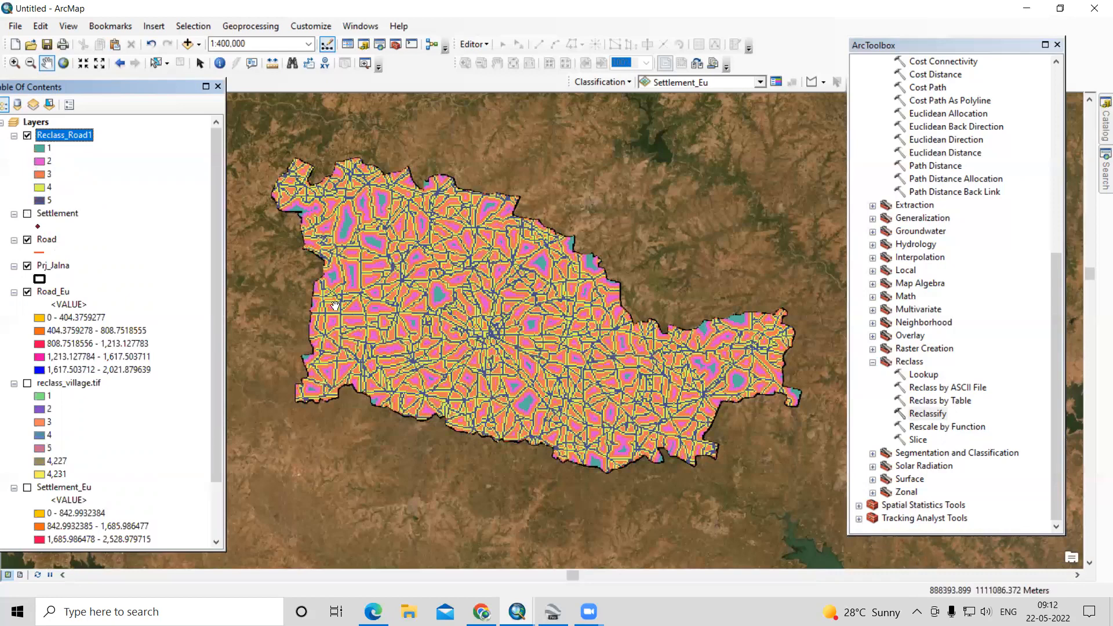
pyautogui.scroll(1, 335, 306)
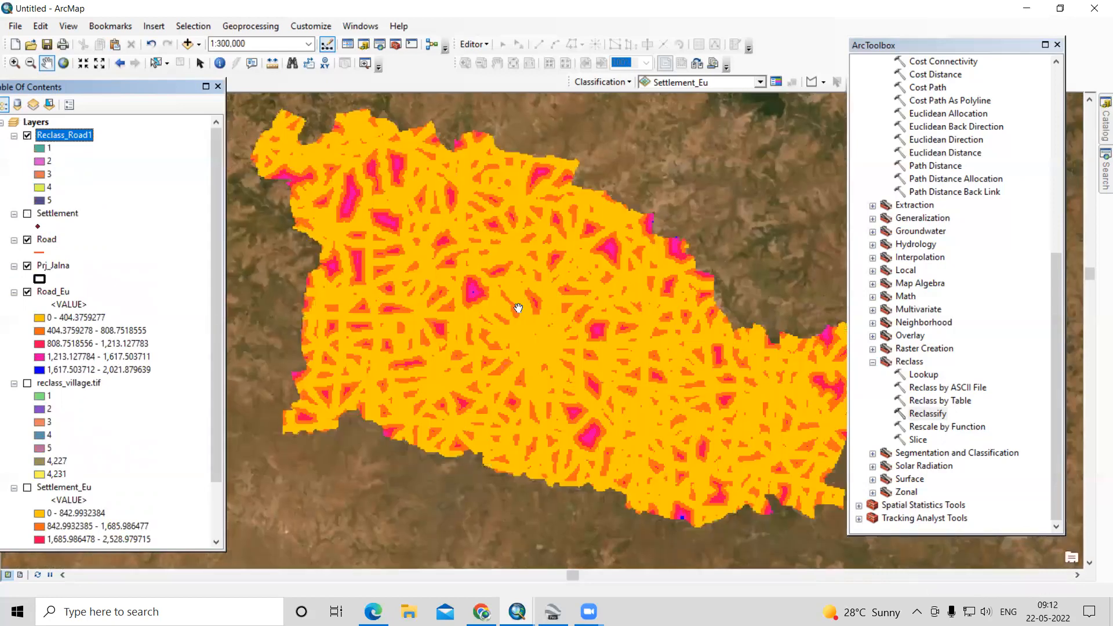